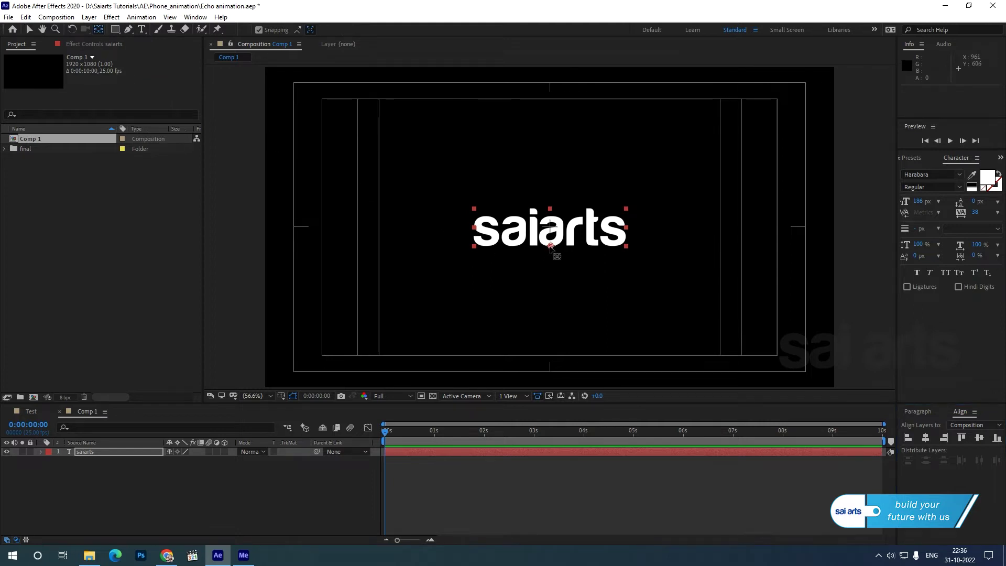
# Step: Centre the anchor point on the saiarts text and add a Tracking animator to the text layer
pyautogui.moveTo(551, 246); pyautogui.dragTo(551, 230)
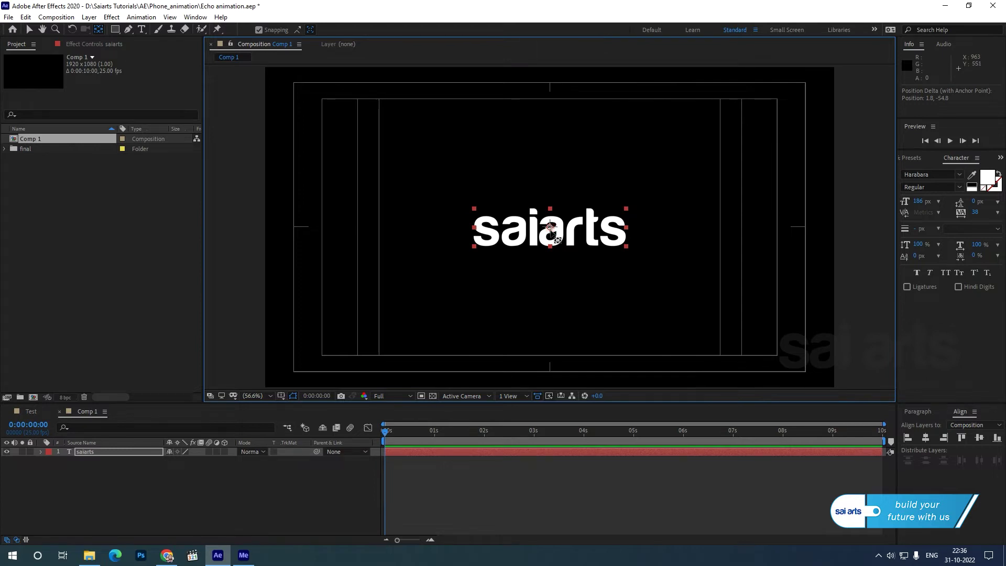
pyautogui.click(92, 452)
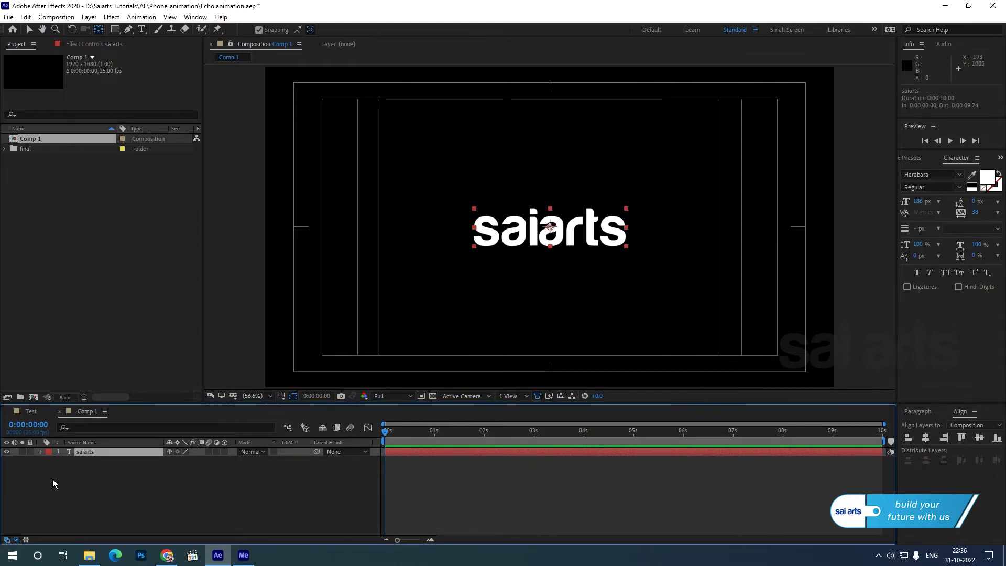
pyautogui.click(40, 451)
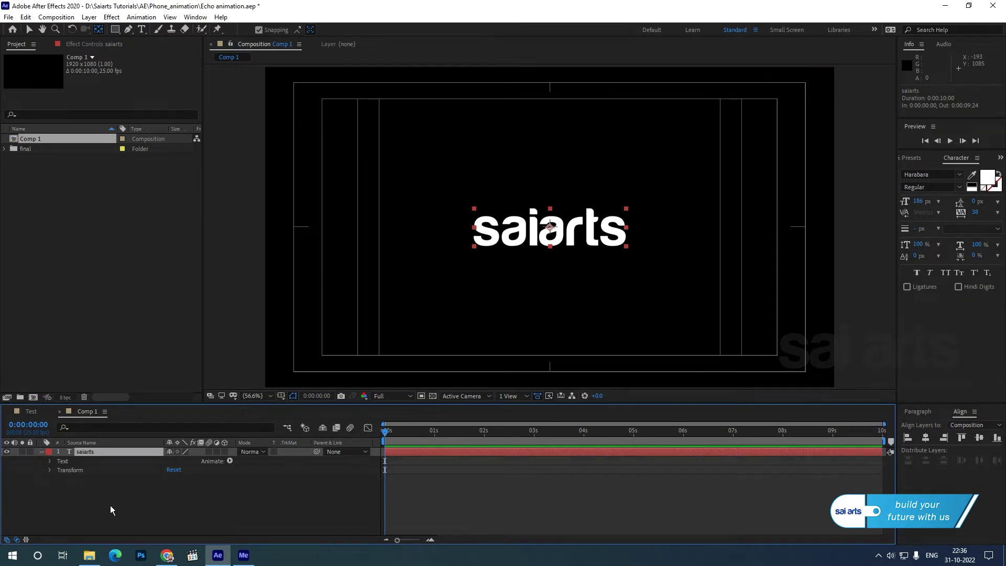
pyautogui.click(229, 462)
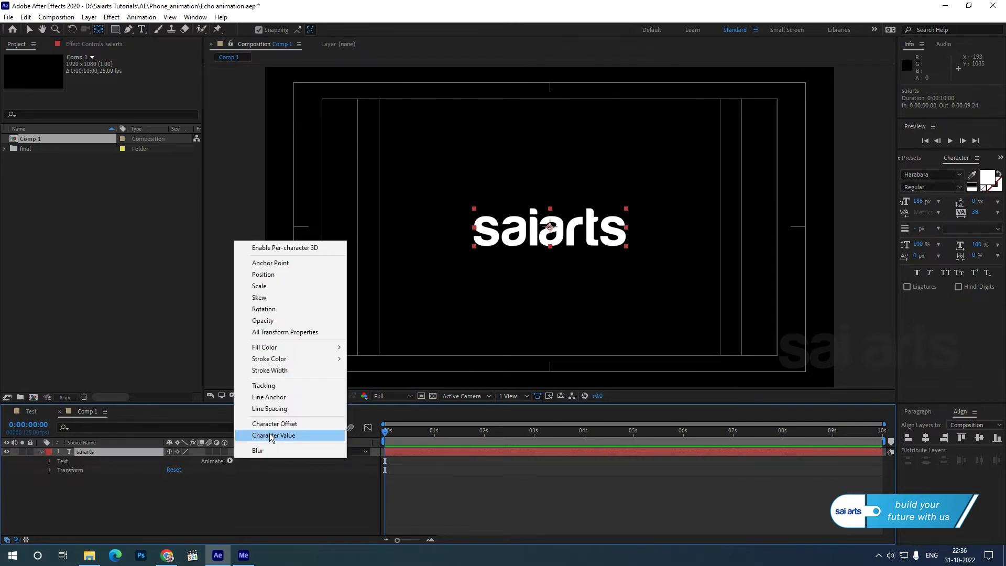
pyautogui.click(281, 387)
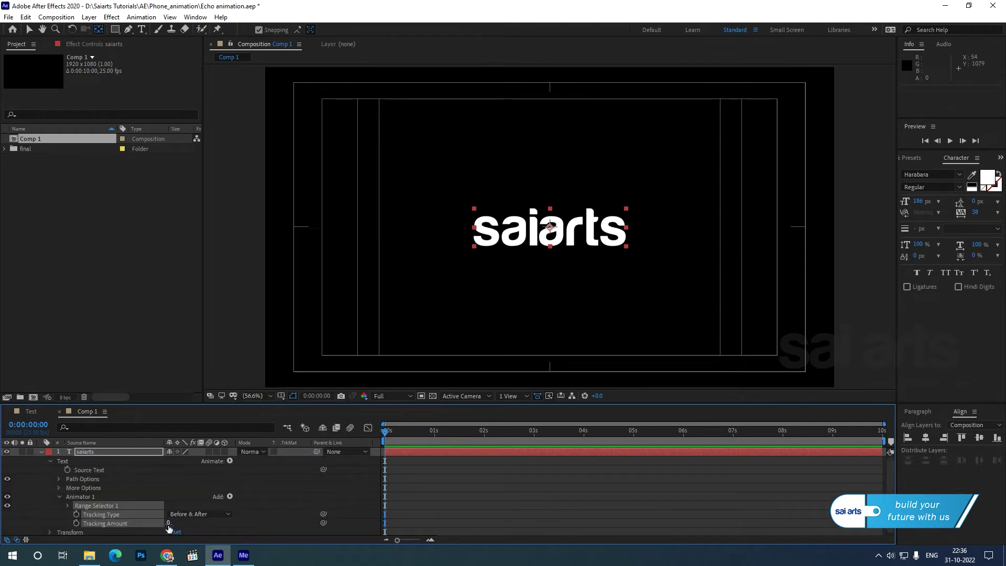
# Step: Start keyframes for Tracking Type and Tracking Amount at 0 seconds, with the Tracking Amount set to -65
pyautogui.moveTo(169, 522); pyautogui.dragTo(179, 523)
pyautogui.hotkey('ctrl', 'z')
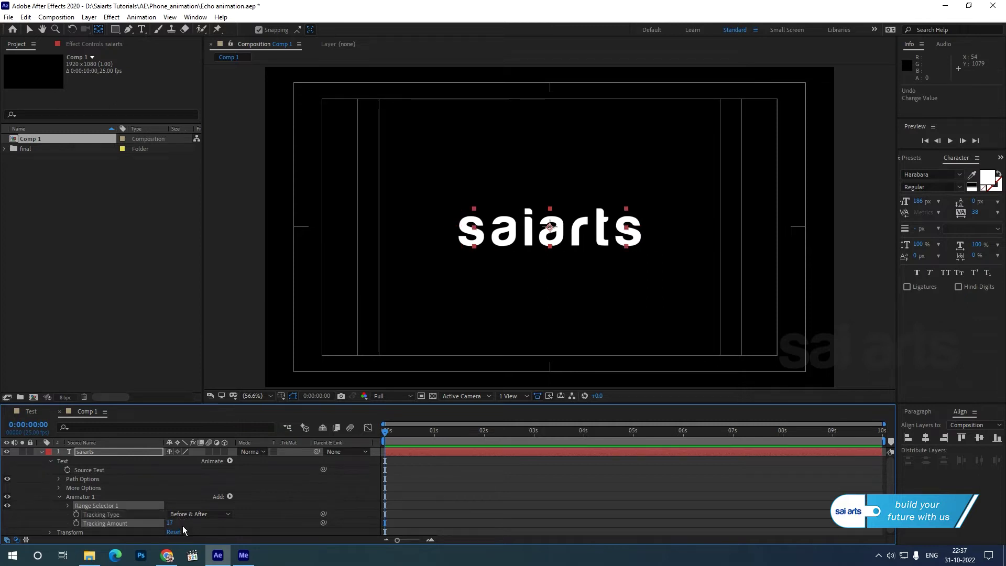
pyautogui.click(76, 523)
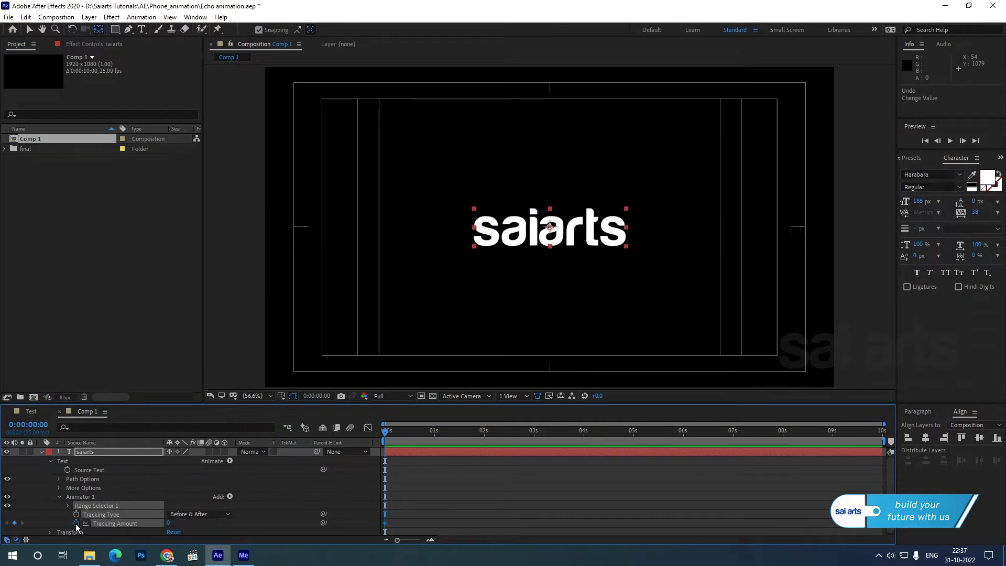
pyautogui.click(76, 515)
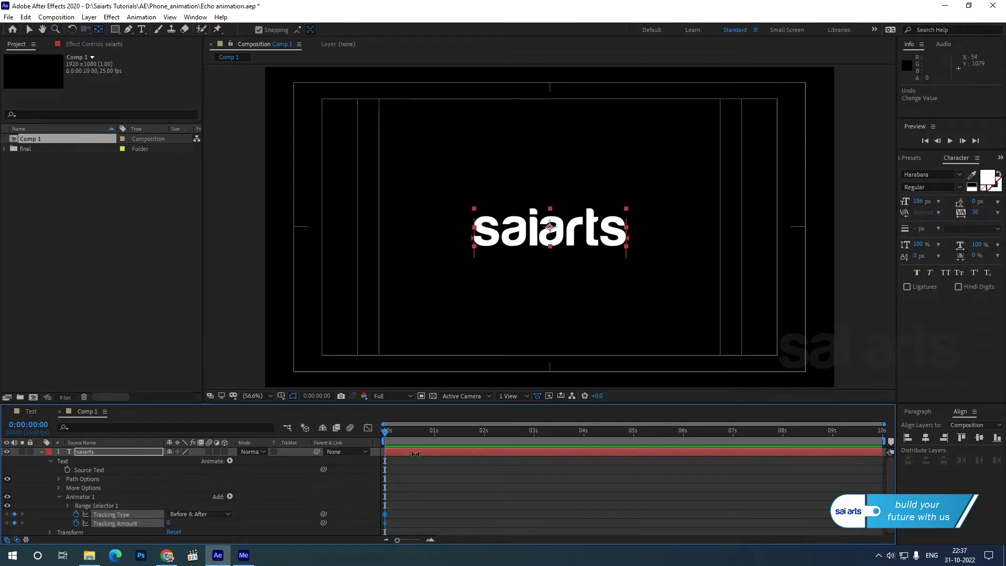
pyautogui.click(169, 523)
pyautogui.write('-65')
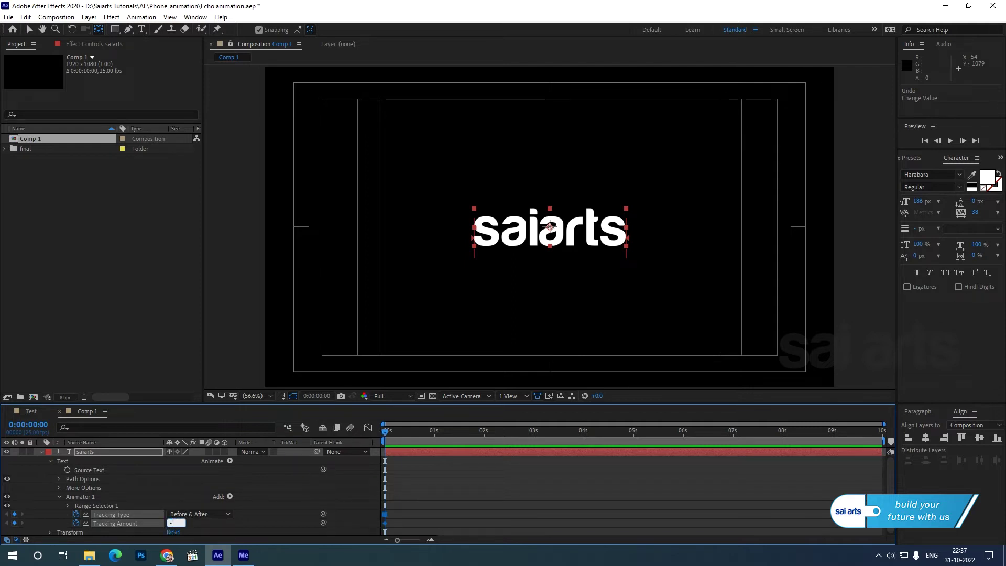
pyautogui.press('Return')
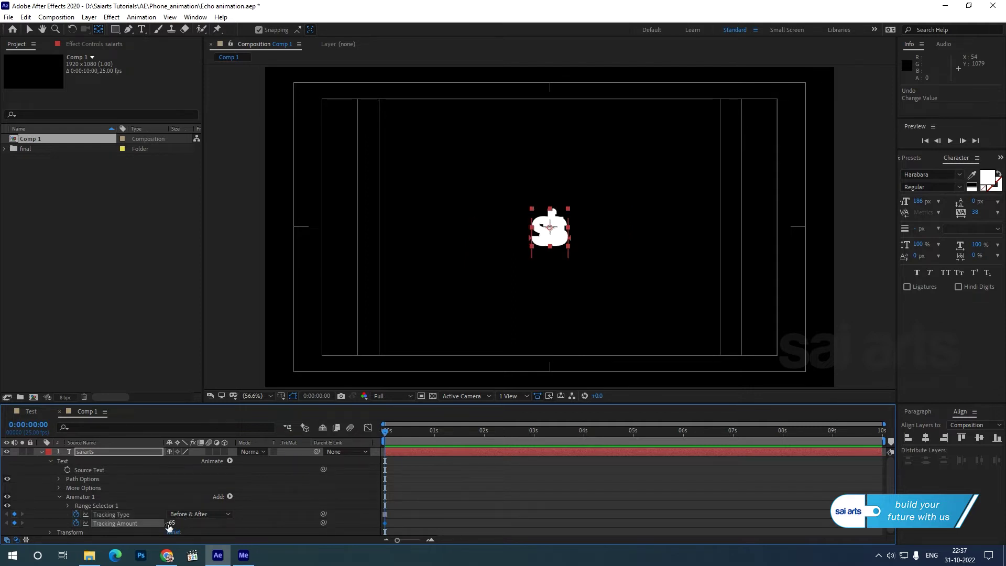
# Step: Add a Tracking Amount keyframe of 0 at 0:00:01:00 and preview the text spreading out
pyautogui.moveTo(386, 431); pyautogui.dragTo(432, 451)
pyautogui.click(170, 523)
pyautogui.write('0')
pyautogui.press('Return')
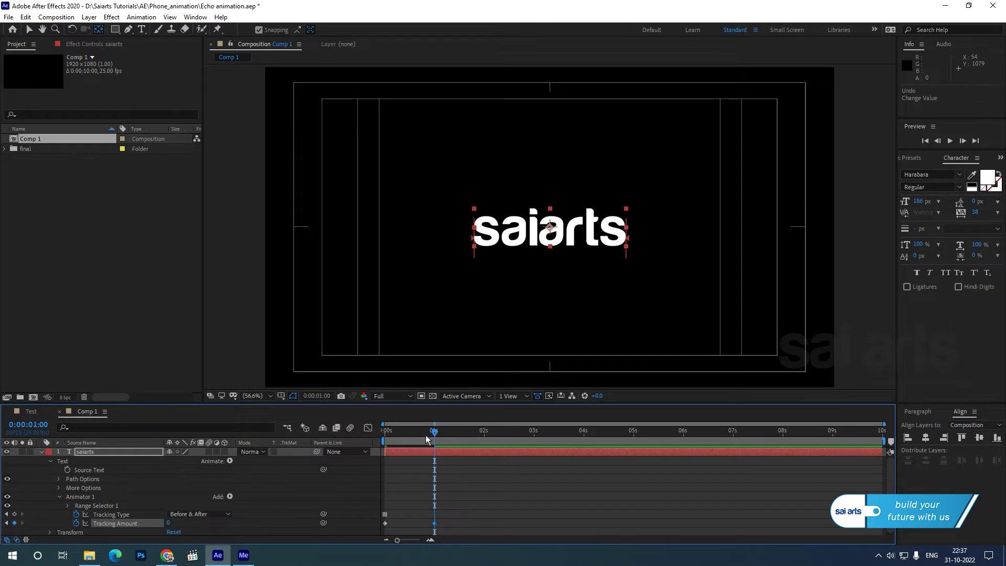
pyautogui.press('space')
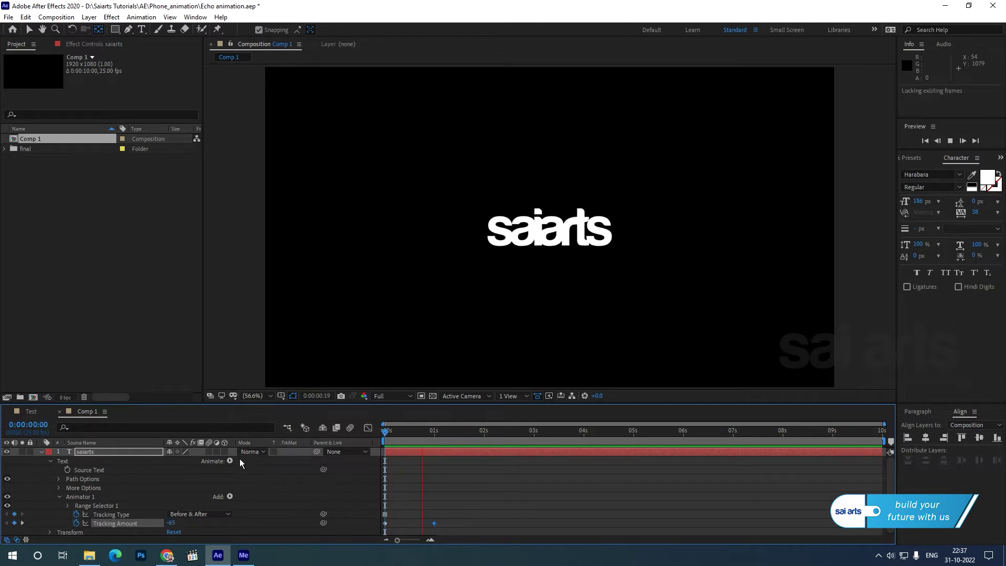
pyautogui.press('space')
pyautogui.press('space')
pyautogui.press('space')
# Step: Keyframe the text layer's Opacity at 100% at 0:00:01:00 and at 0% at 0:00:00:00
pyautogui.moveTo(465, 434); pyautogui.dragTo(435, 453)
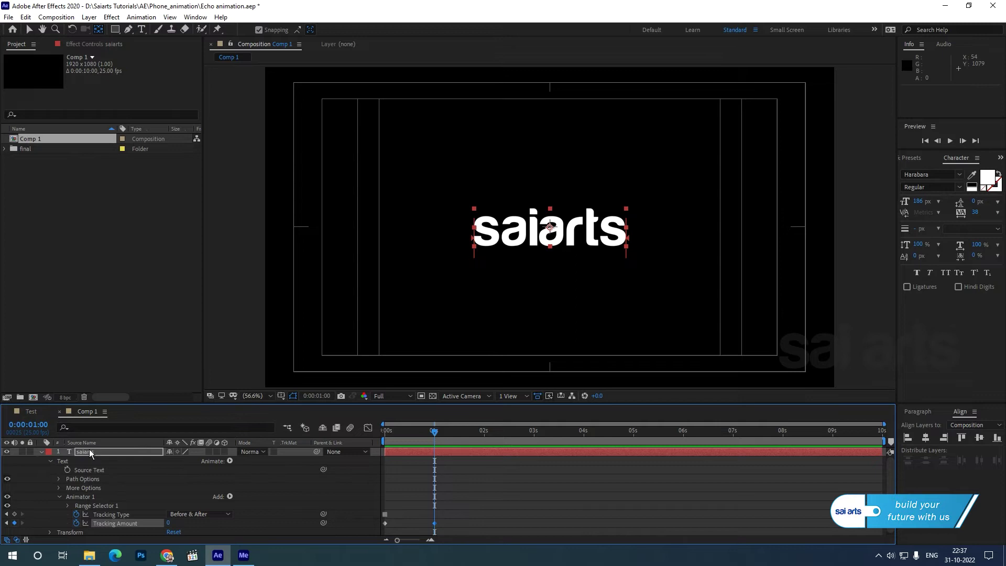
pyautogui.press('t')
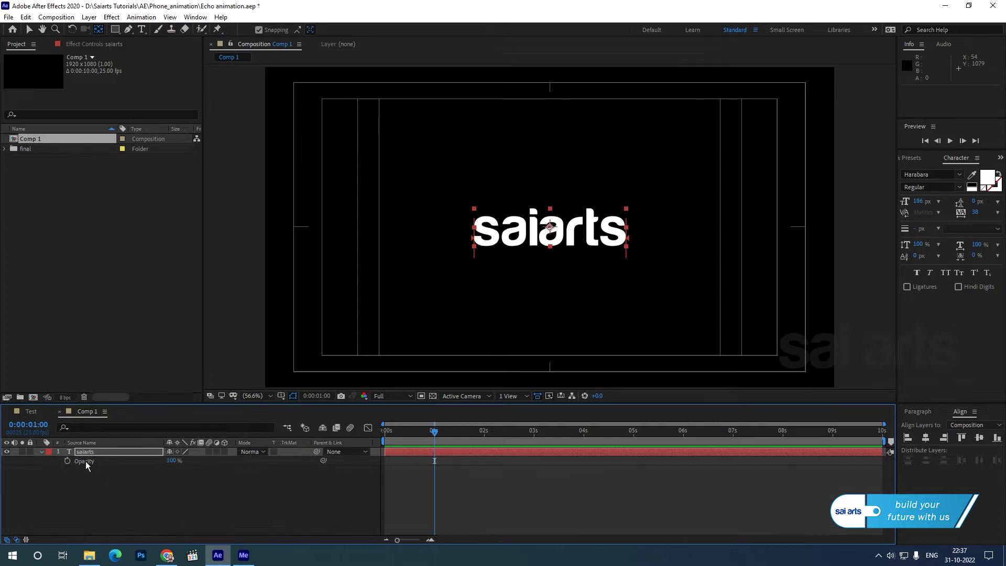
pyautogui.click(67, 461)
pyautogui.moveTo(435, 438); pyautogui.dragTo(385, 438)
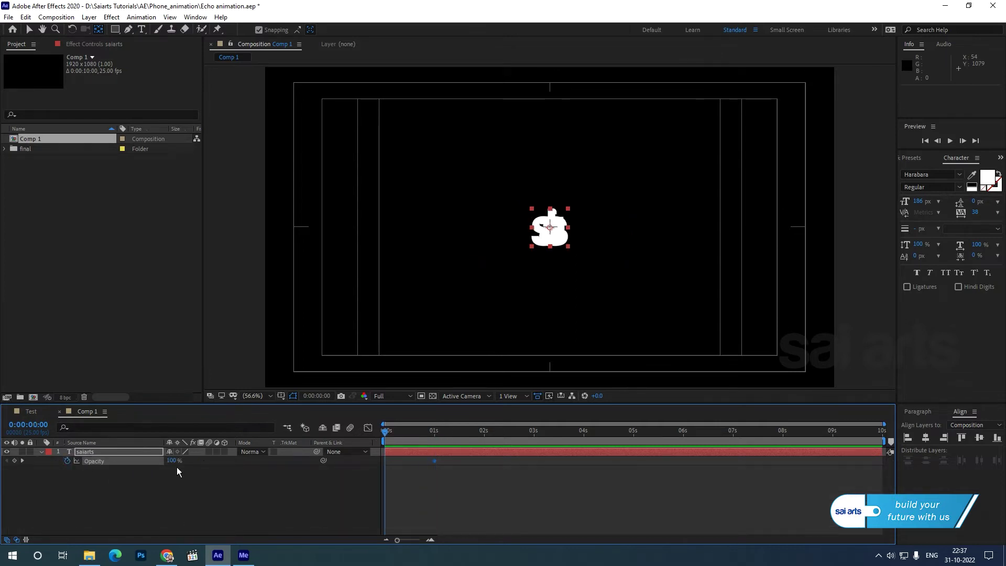
pyautogui.click(172, 461)
pyautogui.write('0')
pyautogui.press('Return')
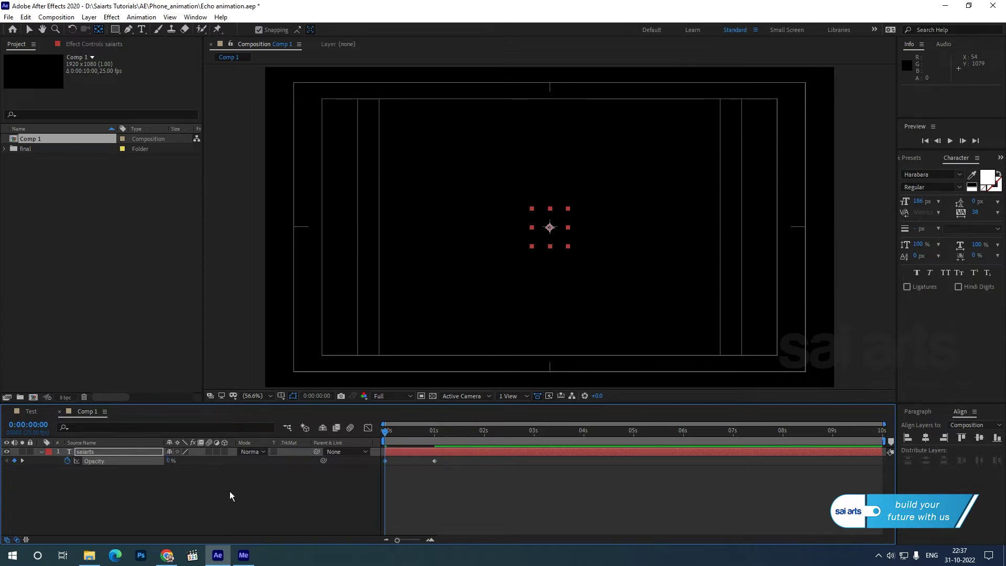
# Step: Reveal the layer's keyframed properties and apply Easy Ease to all Tracking Amount and Opacity keyframes
pyautogui.click(88, 452)
pyautogui.press('u')
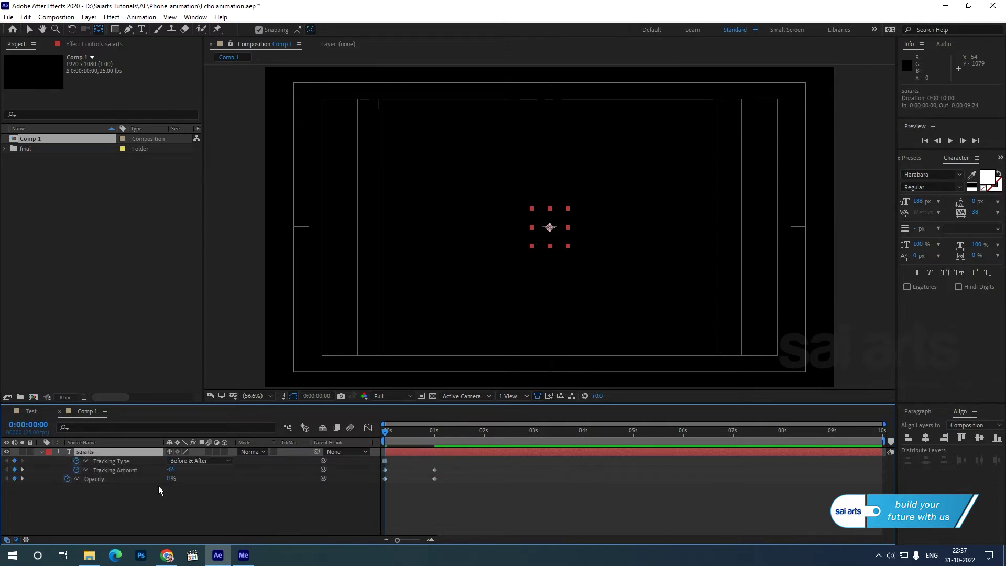
pyautogui.moveTo(474, 495); pyautogui.dragTo(376, 474)
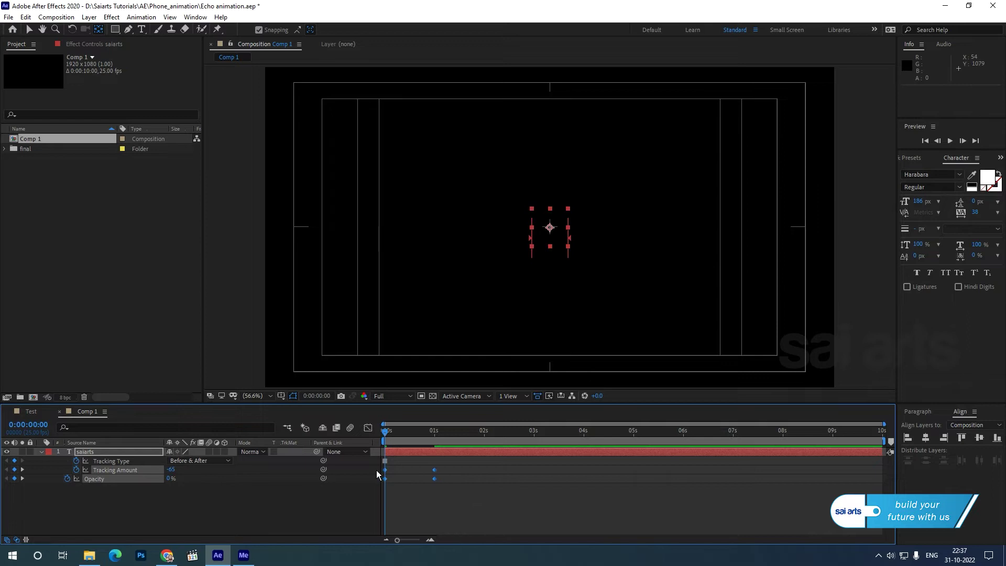
pyautogui.rightClick(386, 479)
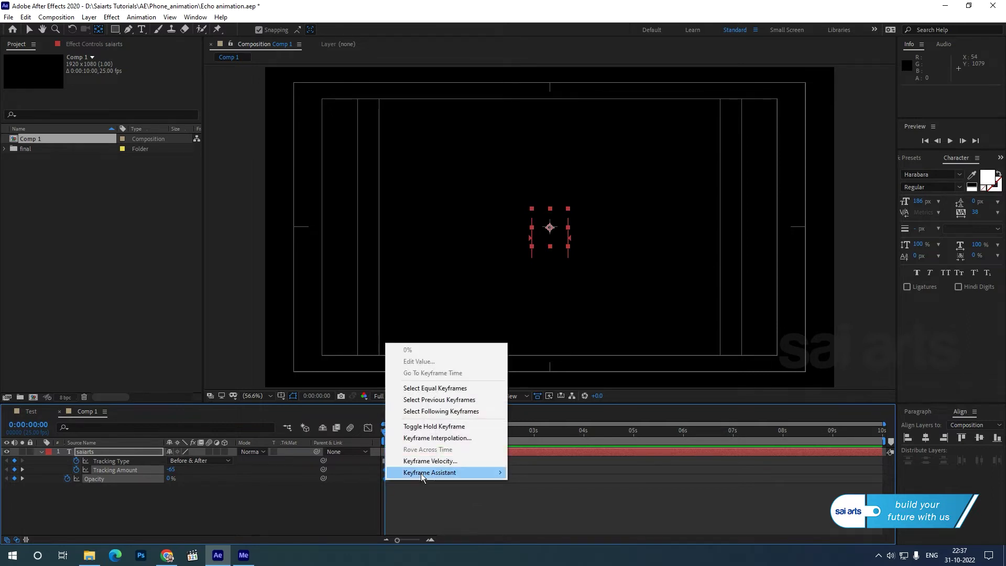
pyautogui.moveTo(422, 475)
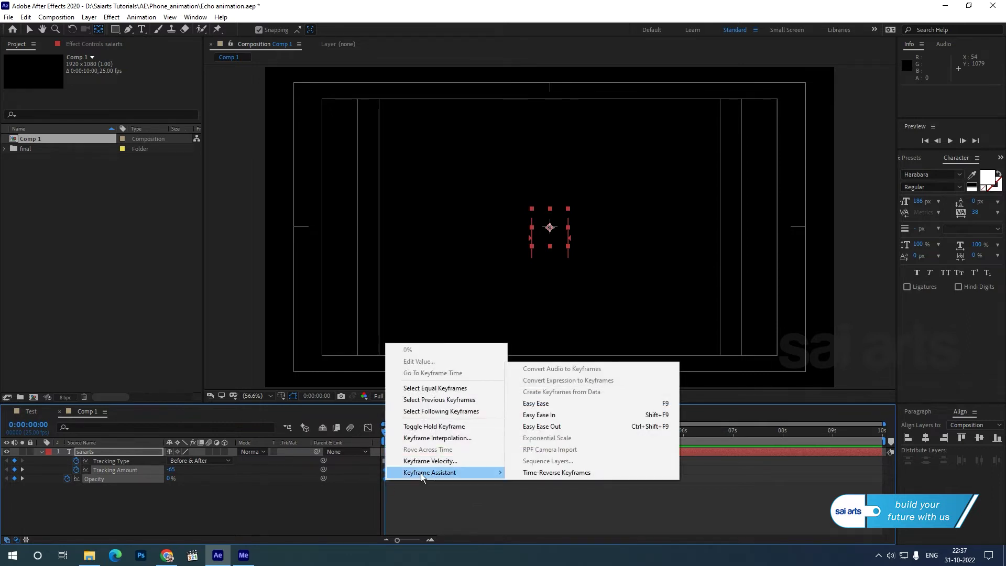
pyautogui.click(577, 407)
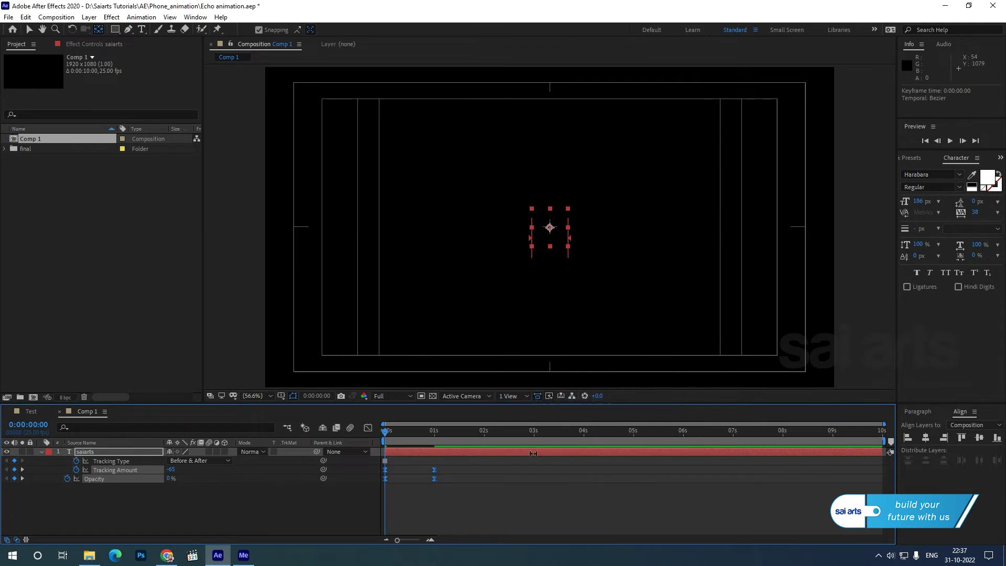
# Step: Reshape the Tracking Amount and Opacity speed curves to peak early with a long ease-out, and play back the animation
pyautogui.click(368, 427)
pyautogui.moveTo(499, 475); pyautogui.dragTo(353, 528)
pyautogui.moveTo(427, 513); pyautogui.dragTo(398, 512)
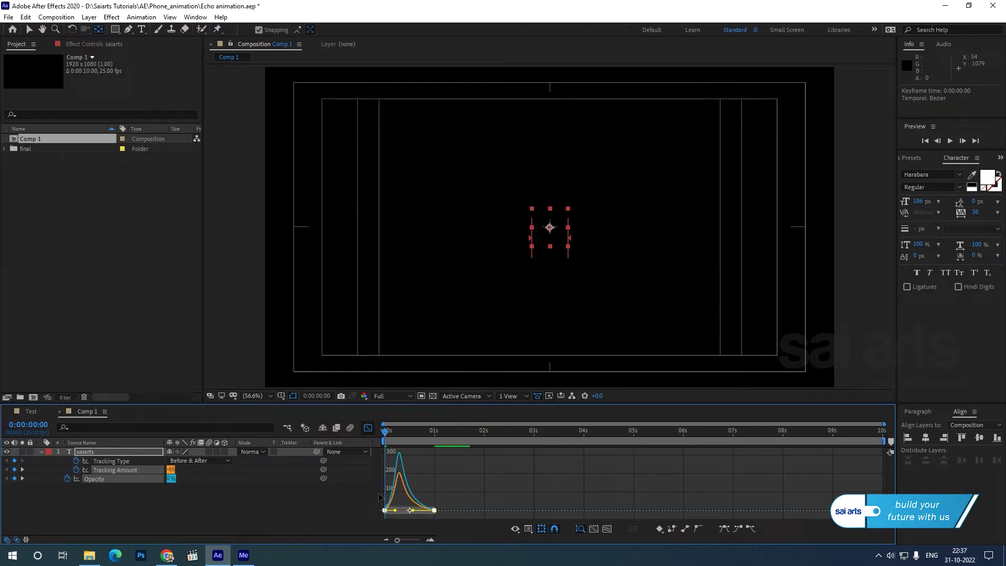
pyautogui.click(368, 430)
pyautogui.press('space')
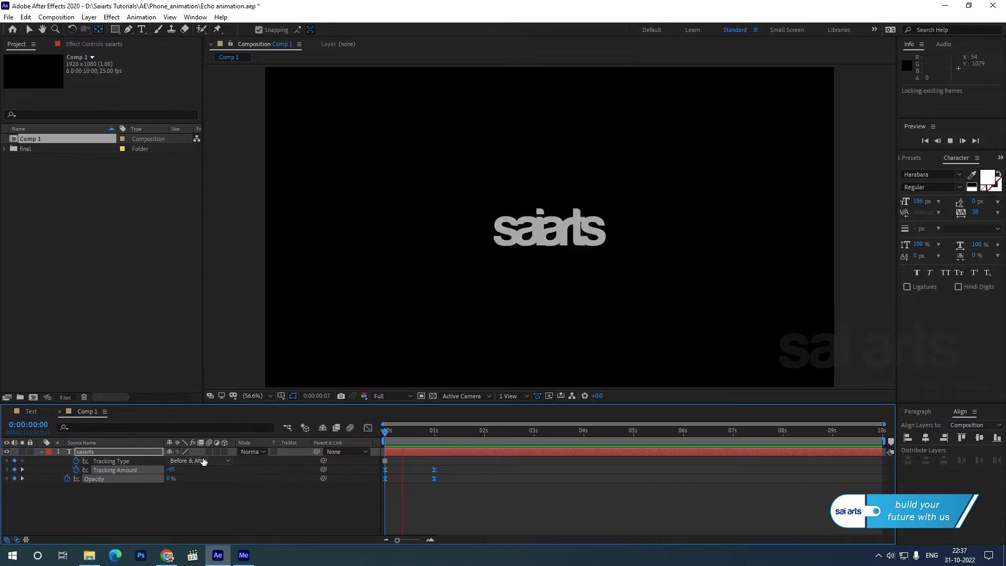
# Step: Keyframe the text's Rotation at 0 degrees at 0:00:01:10 and at one full revolution shortly after 2 seconds
pyautogui.click(467, 433)
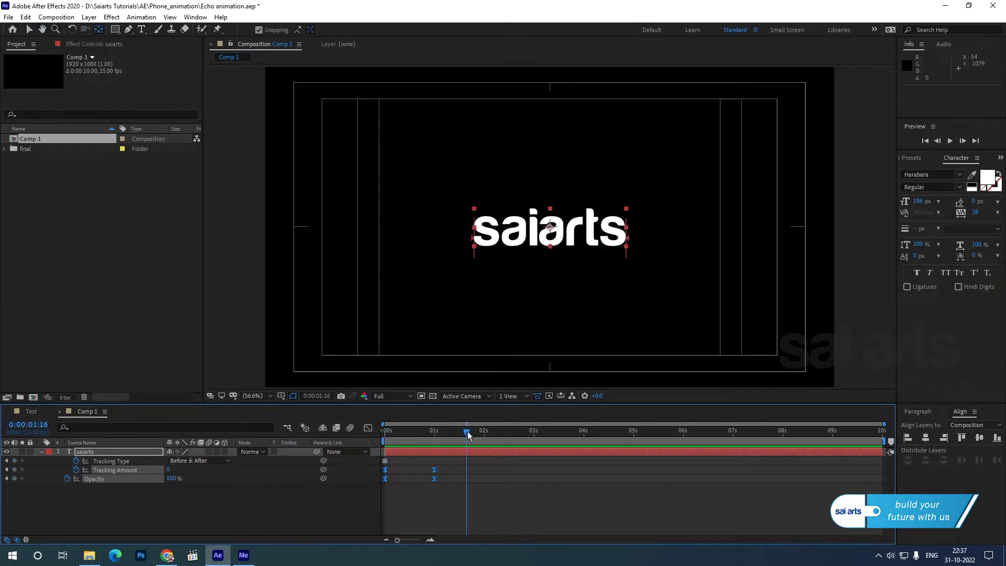
pyautogui.moveTo(468, 436)
pyautogui.mouseDown()
pyautogui.moveTo(446, 441)
pyautogui.moveTo(457, 453)
pyautogui.mouseUp()
pyautogui.hotkey('shift', 'r')
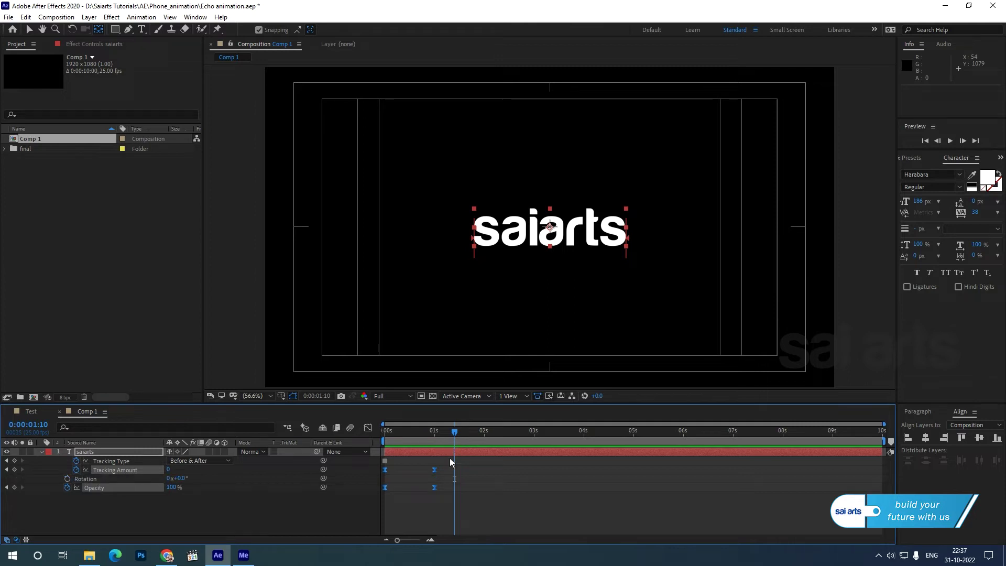
pyautogui.click(68, 478)
pyautogui.moveTo(455, 434); pyautogui.dragTo(503, 440)
pyautogui.click(169, 478)
pyautogui.write('1')
pyautogui.press('Return')
# Step: Ease the two Rotation keyframes and shape their speed curve into a steep, symmetrical central peak
pyautogui.moveTo(436, 431); pyautogui.dragTo(455, 448)
pyautogui.moveTo(527, 468); pyautogui.dragTo(449, 494)
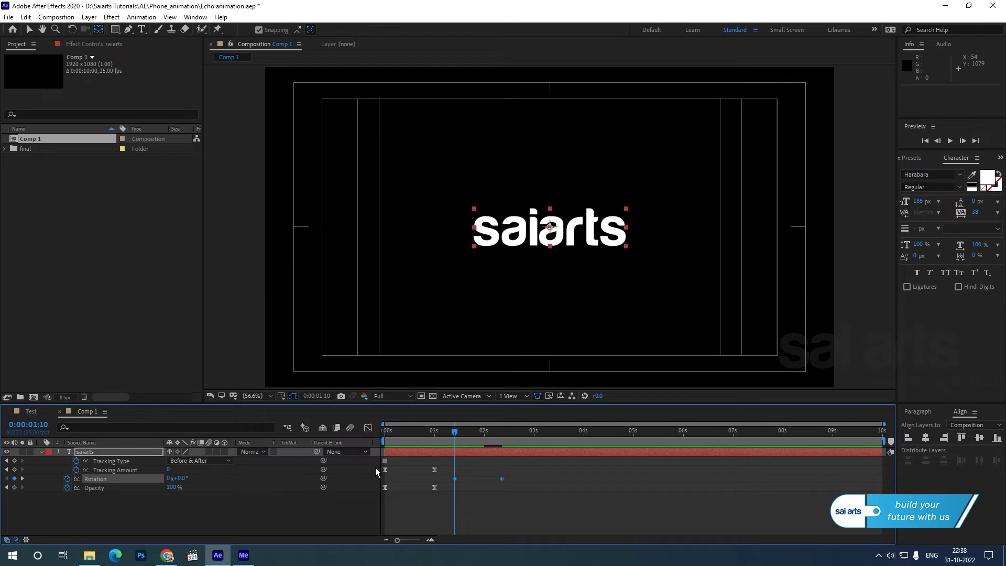
pyautogui.click(367, 428)
pyautogui.moveTo(536, 497); pyautogui.dragTo(485, 511)
pyautogui.hotkey('ctrl', 'z')
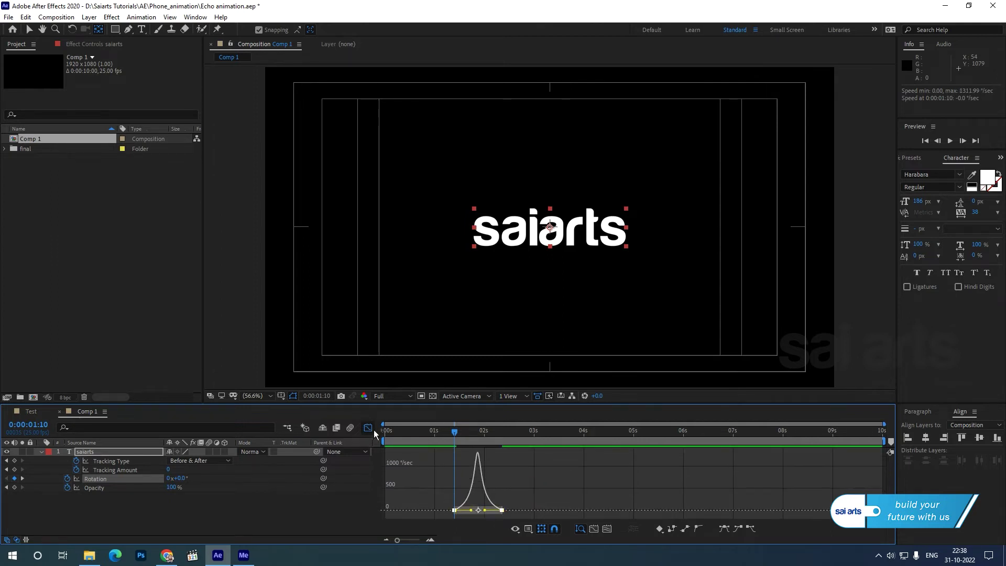
pyautogui.click(368, 428)
# Step: Copy the Tracking Amount and Opacity keyframes to 0:00:02:18 and time-reverse the pasted keyframes
pyautogui.moveTo(439, 501); pyautogui.dragTo(381, 469)
pyautogui.hotkey('ctrl', 'c')
pyautogui.moveTo(504, 431); pyautogui.dragTo(520, 438)
pyautogui.hotkey('ctrl', 'v')
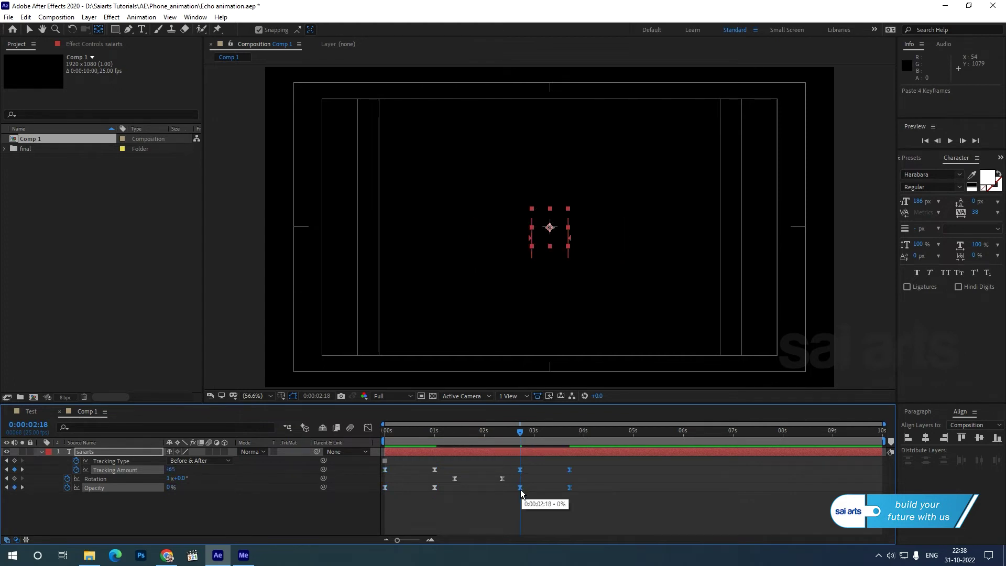
pyautogui.rightClick(521, 492)
pyautogui.moveTo(563, 483)
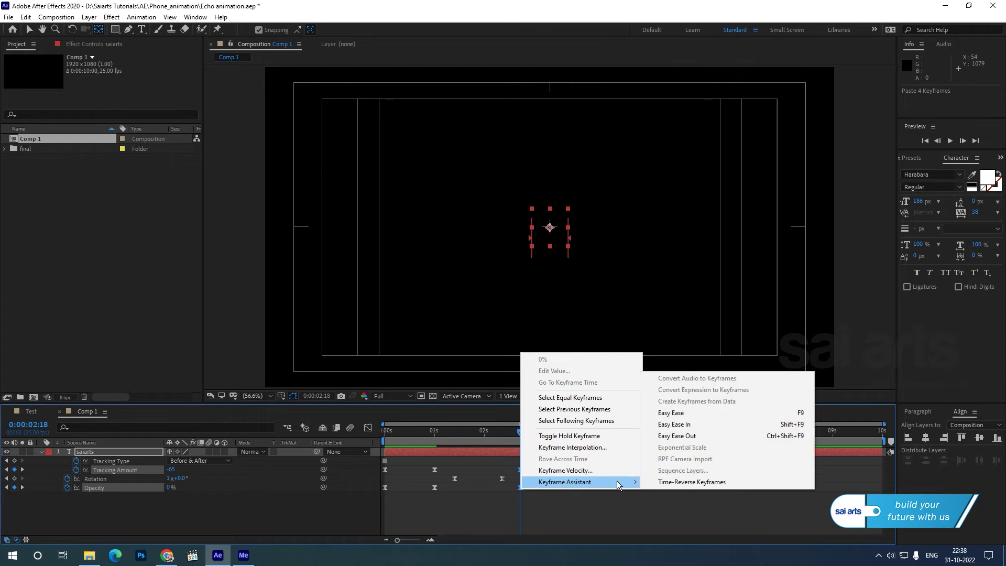
pyautogui.click(692, 483)
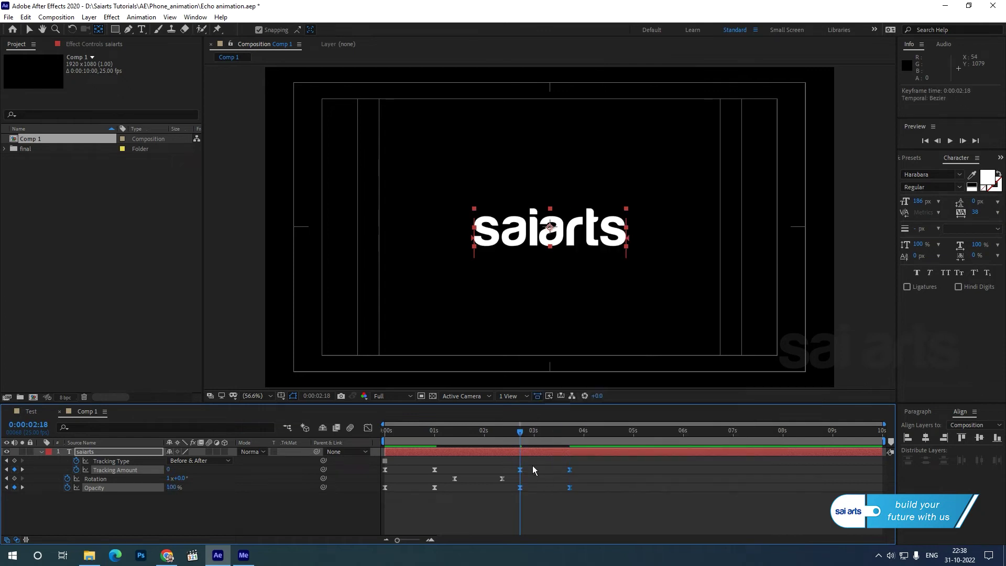
# Step: Delay the last Rotation keyframe and the pasted Tracking Amount and Opacity keyframes by about 0.3 seconds, and preview the whole animation
pyautogui.moveTo(607, 466); pyautogui.dragTo(519, 480)
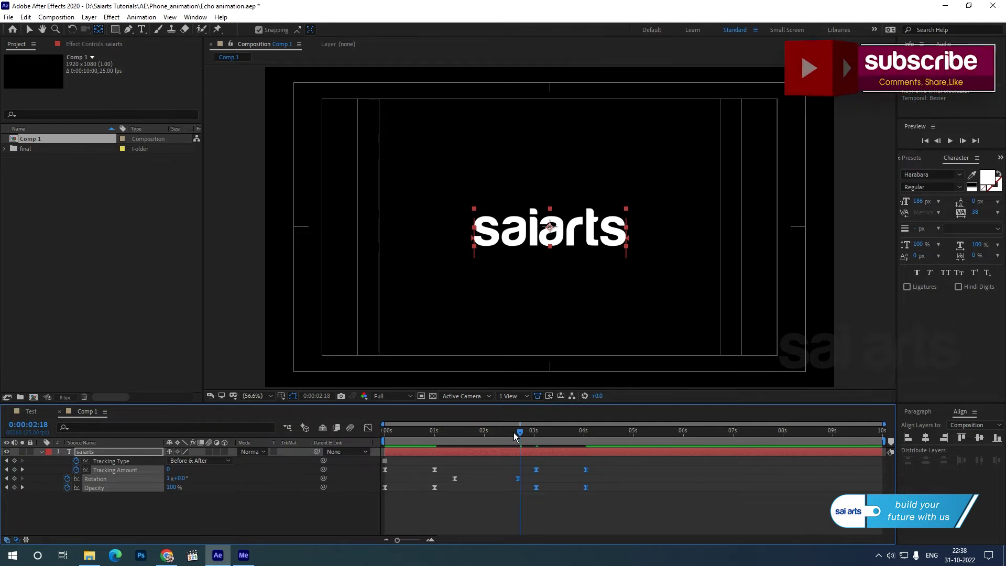
pyautogui.moveTo(516, 433); pyautogui.dragTo(272, 459)
pyautogui.press('space')
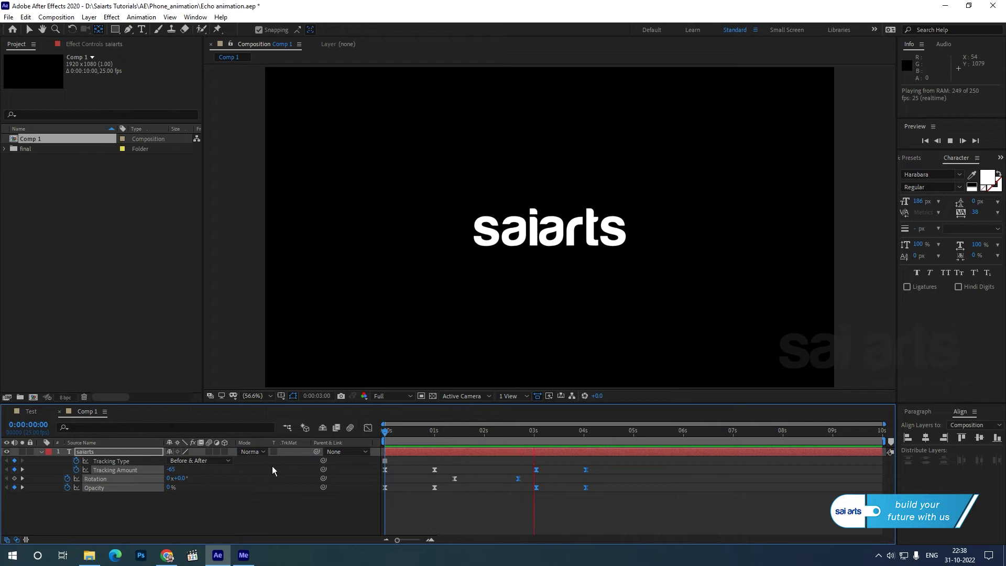
pyautogui.press('space')
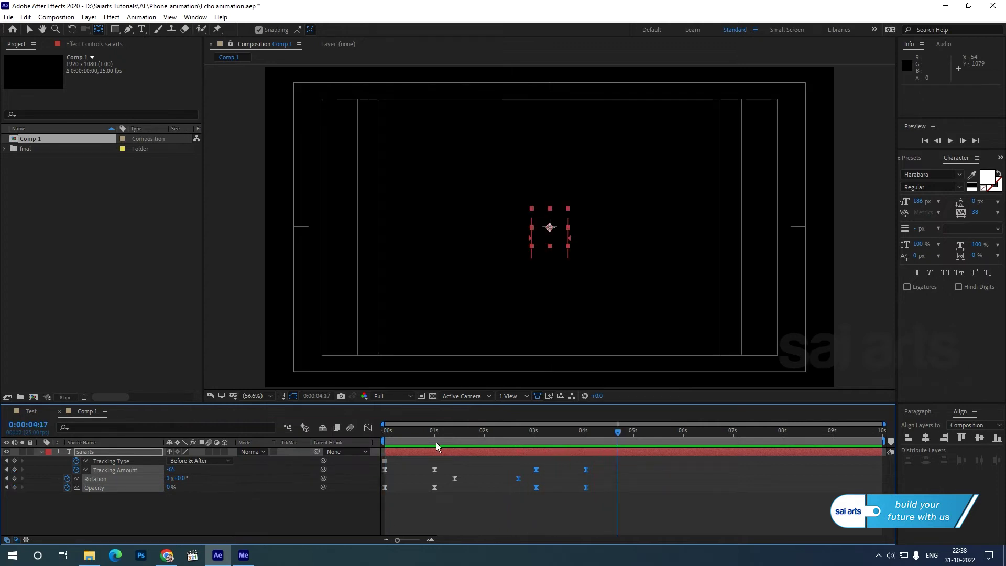
# Step: Set the current time to 0:00:00:19, collapse the saiarts layer's properties and select the layer
pyautogui.moveTo(431, 437); pyautogui.dragTo(422, 438)
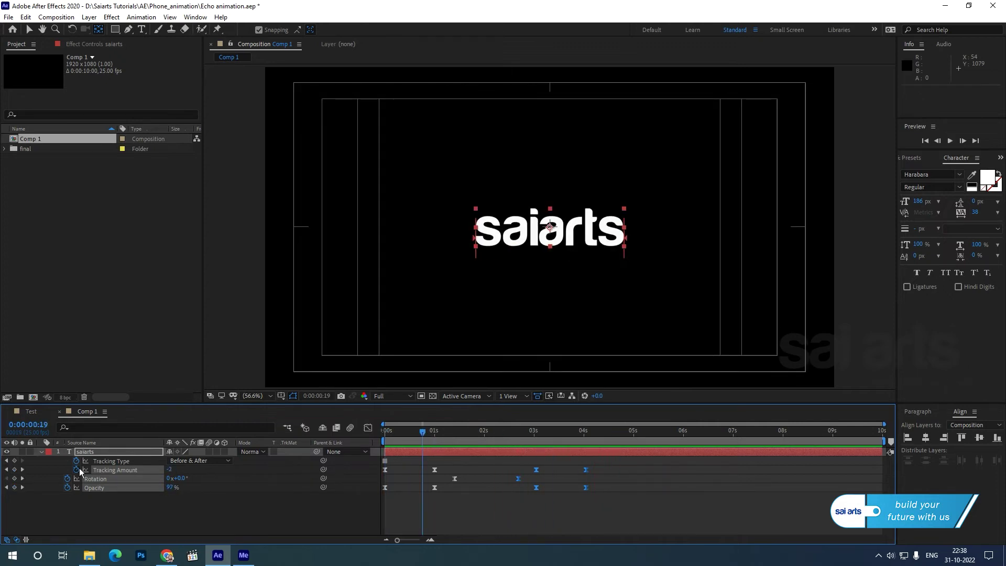
pyautogui.click(39, 452)
pyautogui.click(90, 453)
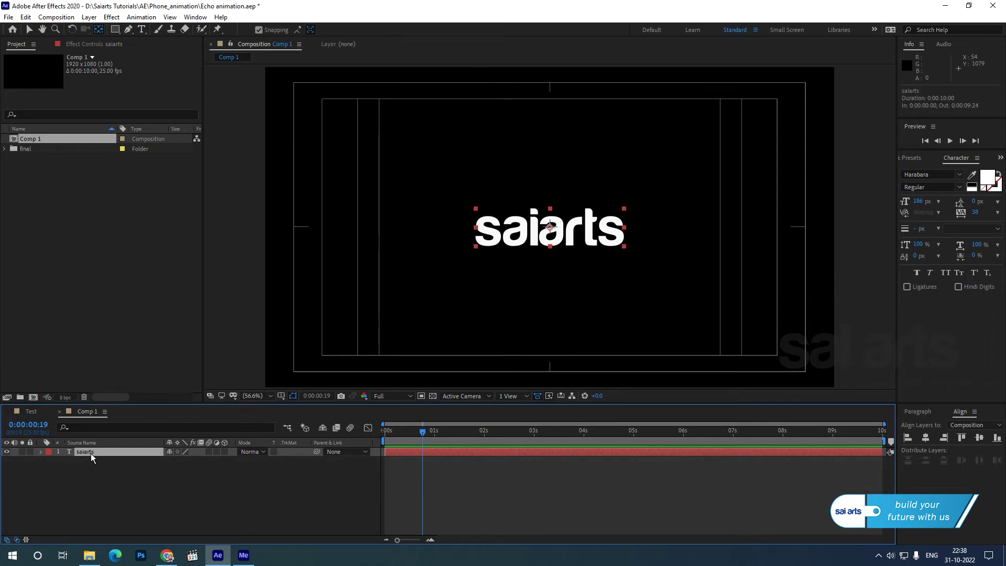
# Step: Pre-compose the saiarts layer as saiarts Comp 2 with all attributes moved into it, and duplicate the pre-comp layer
pyautogui.rightClick(90, 454)
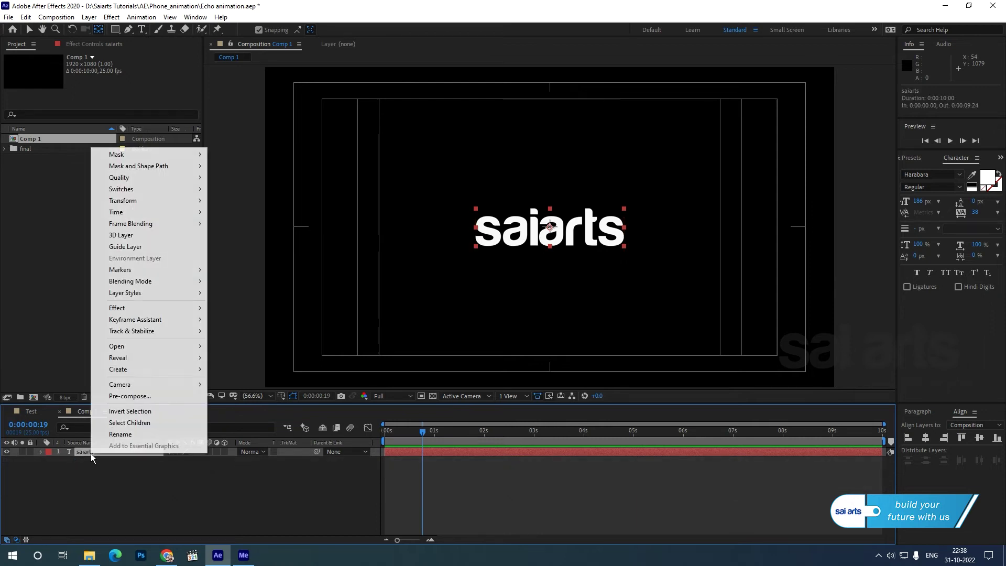
pyautogui.click(130, 397)
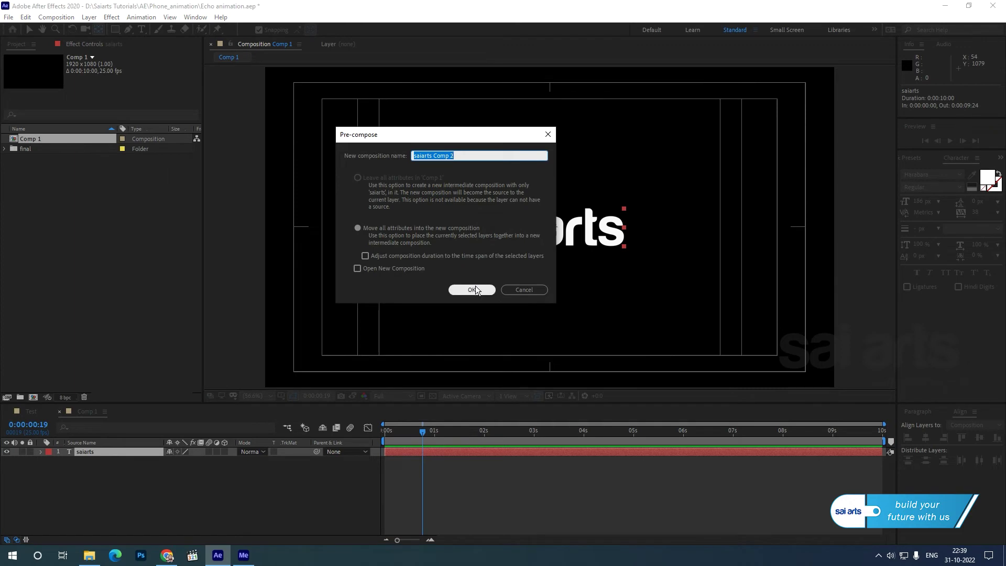
pyautogui.click(473, 290)
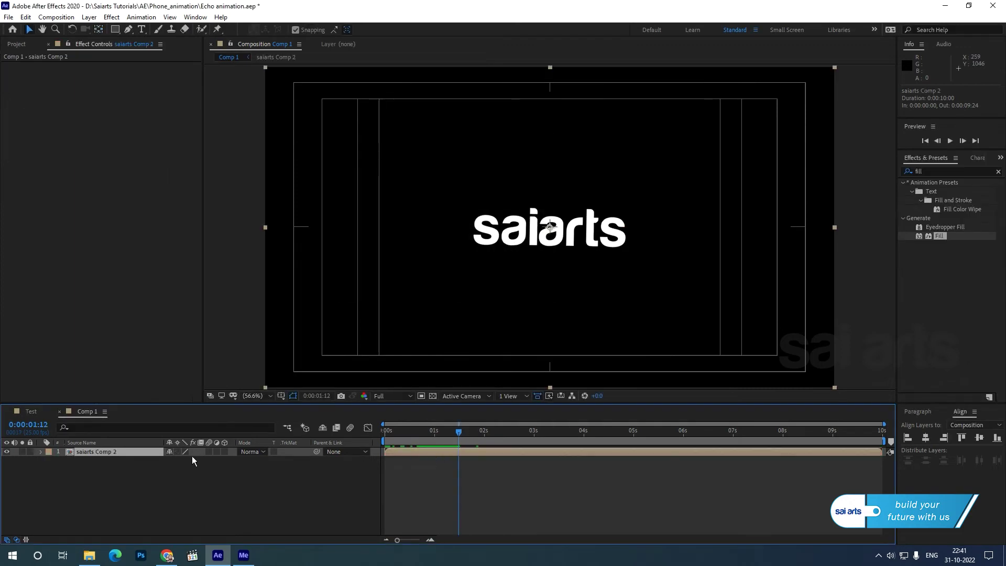
pyautogui.click(25, 17)
pyautogui.click(49, 152)
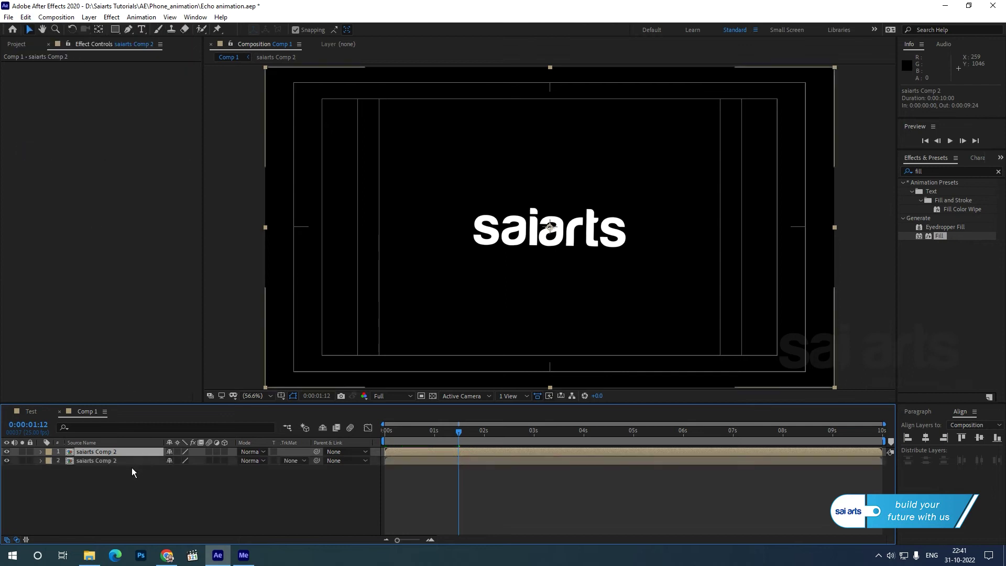
# Step: At 0:00:01:18, apply a red Fill effect to the lower saiarts Comp 2 layer and check it by toggling the upper layer's visibility
pyautogui.click(86, 465)
pyautogui.moveTo(459, 432); pyautogui.dragTo(470, 437)
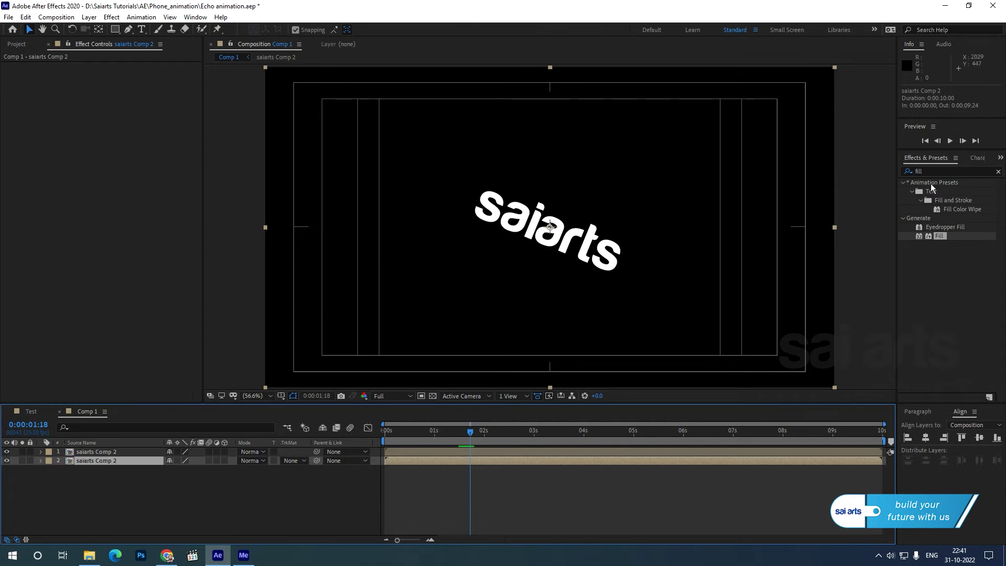
pyautogui.moveTo(939, 236); pyautogui.dragTo(545, 230)
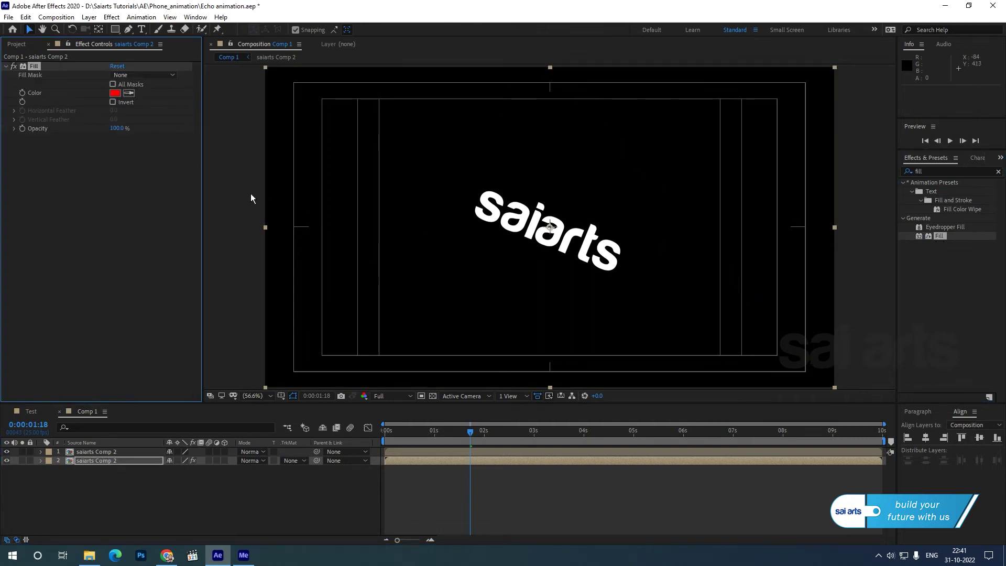
pyautogui.click(6, 452)
pyautogui.click(6, 452)
pyautogui.click(6, 453)
pyautogui.click(7, 454)
pyautogui.click(7, 454)
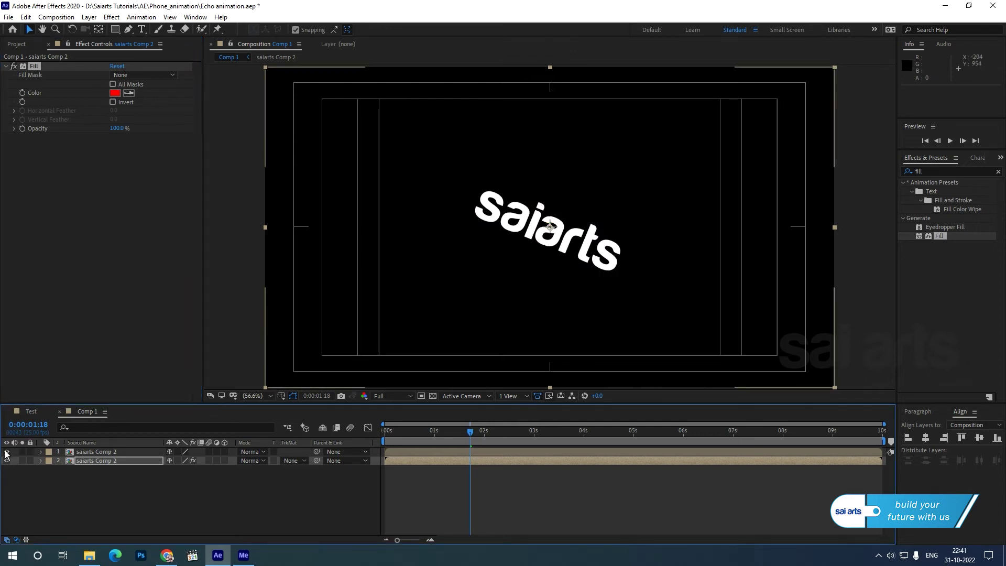
# Step: Add the Echo time effect to the lower saiarts Comp 2 layer and set its Number Of Echoes to 15
pyautogui.click(112, 17)
pyautogui.moveTo(174, 321)
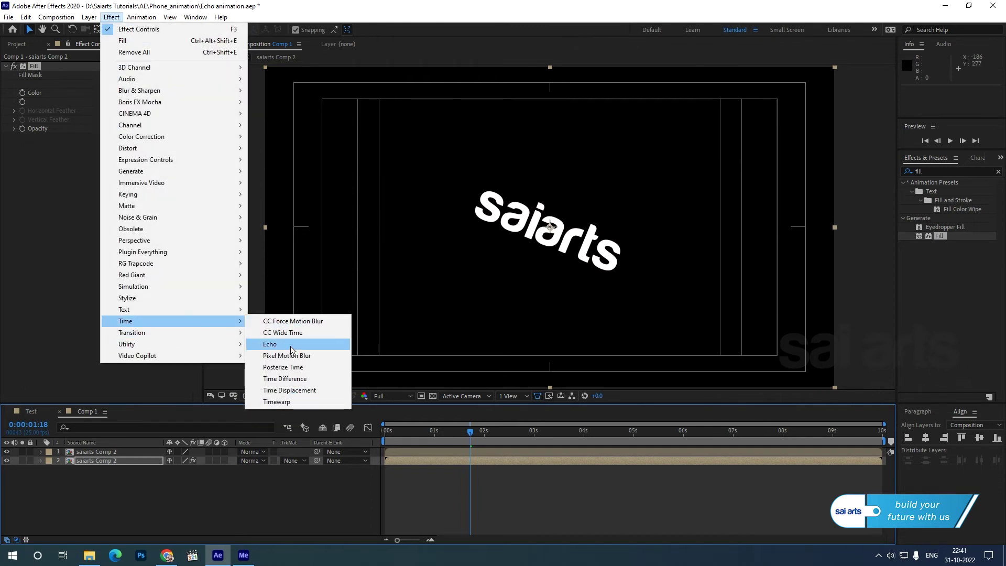
pyautogui.click(290, 346)
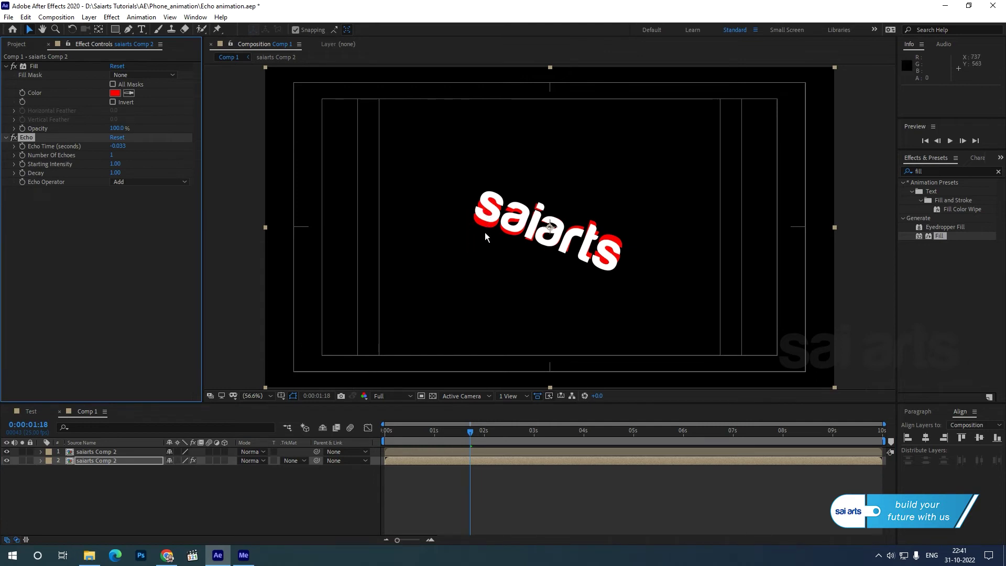
pyautogui.click(113, 156)
pyautogui.write('15')
pyautogui.press('Return')
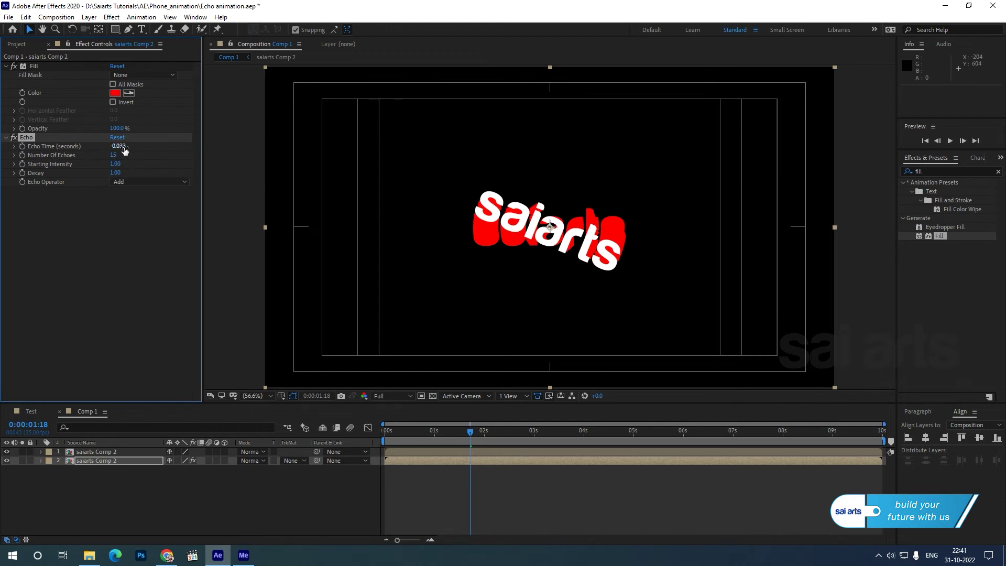
# Step: Set the lower layer's Echo Time to -0.010 seconds and its Decay to 0.75
pyautogui.click(118, 147)
pyautogui.moveTo(120, 147); pyautogui.dragTo(171, 153)
pyautogui.write('10')
pyautogui.press('Return')
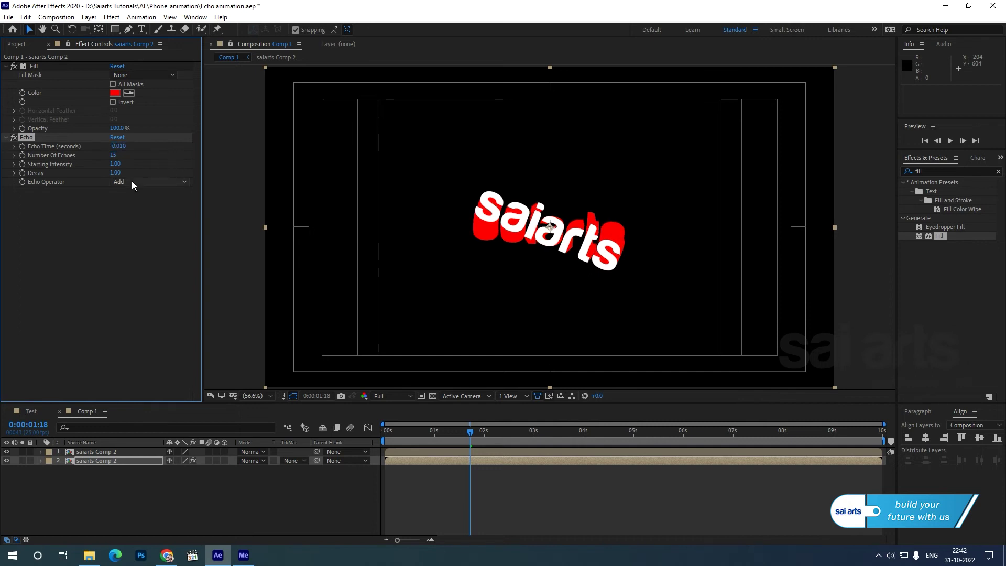
pyautogui.click(115, 173)
pyautogui.write('75')
pyautogui.press('Return')
pyautogui.click(118, 174)
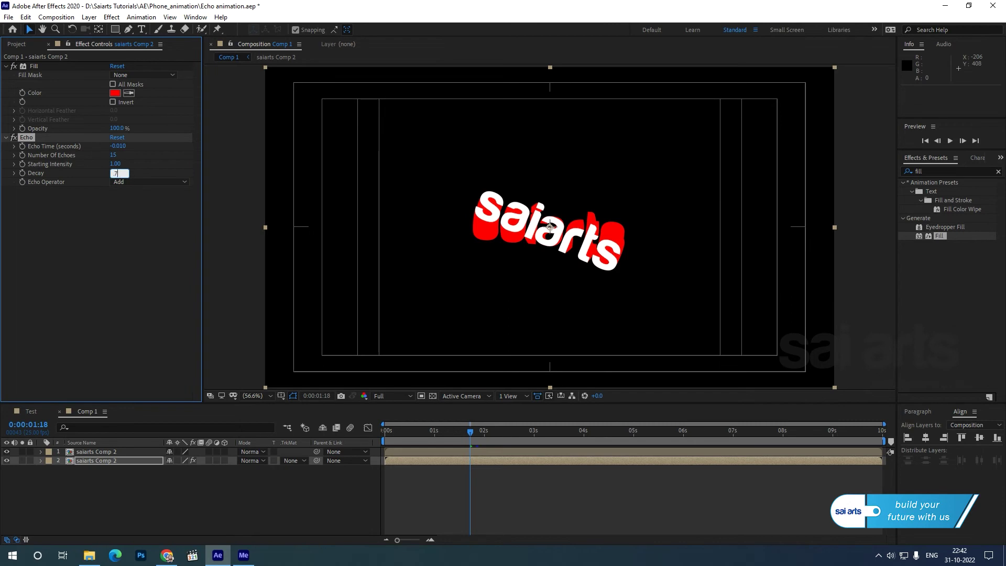
pyautogui.write('.75')
pyautogui.press('Return')
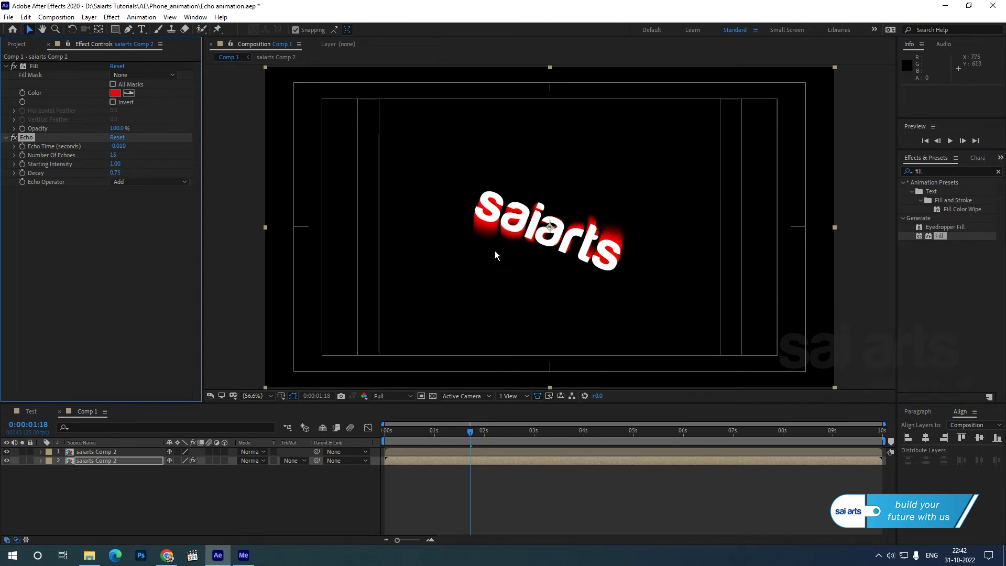
# Step: Change the Fill color of the echo layer to orange FF4E00
pyautogui.scroll(2, 488, 236)
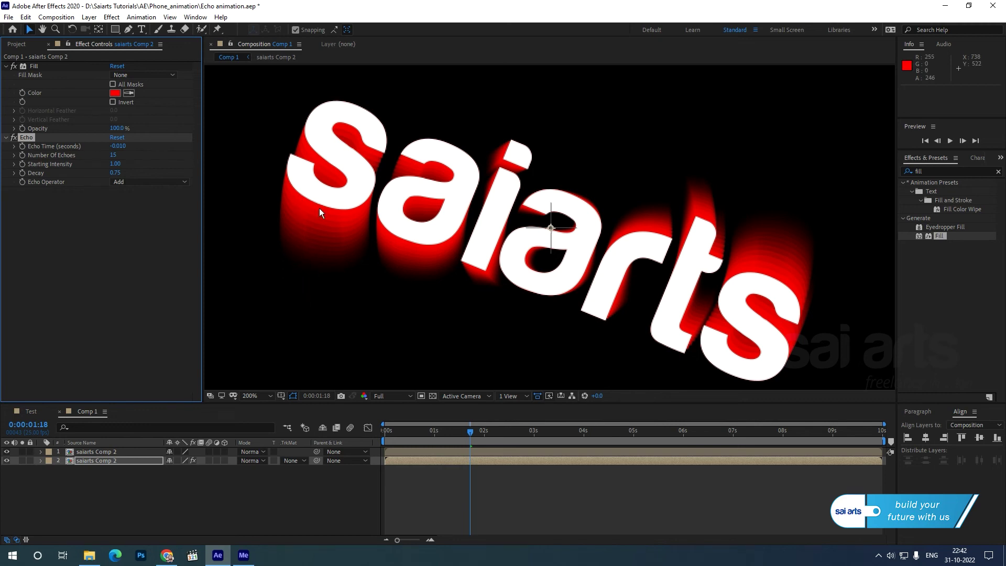
pyautogui.scroll(-1, 388, 194)
pyautogui.click(115, 93)
pyautogui.moveTo(168, 162); pyautogui.dragTo(166, 153)
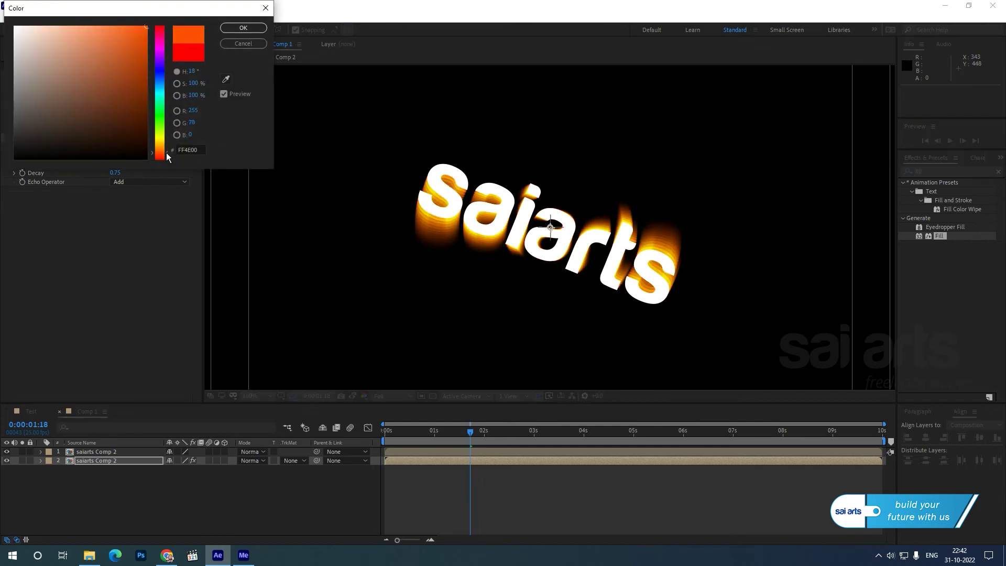
pyautogui.click(247, 27)
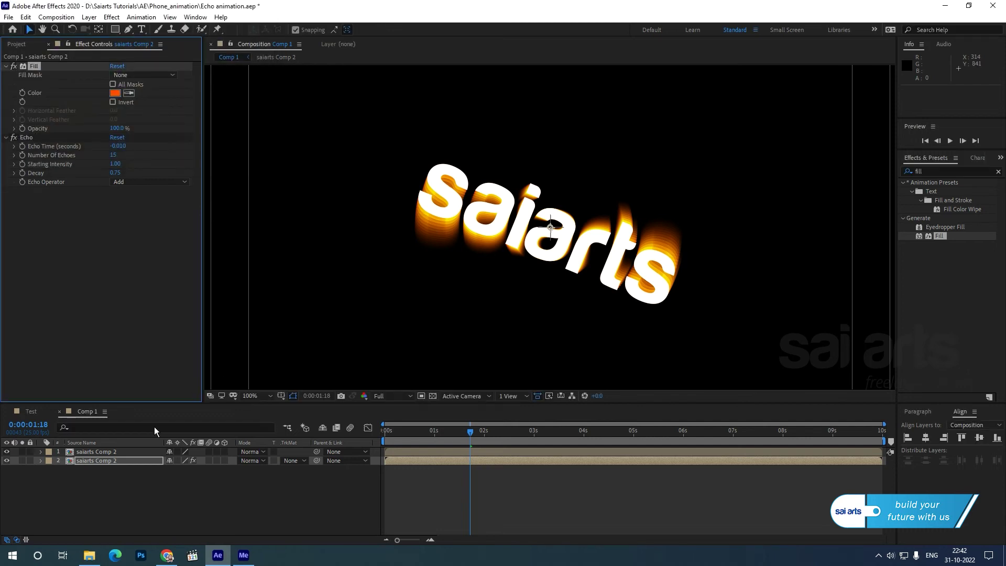
# Step: Duplicate the orange echo layer and set the bottom copy's Number Of Echoes to 20 and Decay to 0.85
pyautogui.click(99, 460)
pyautogui.hotkey('ctrl', 'd')
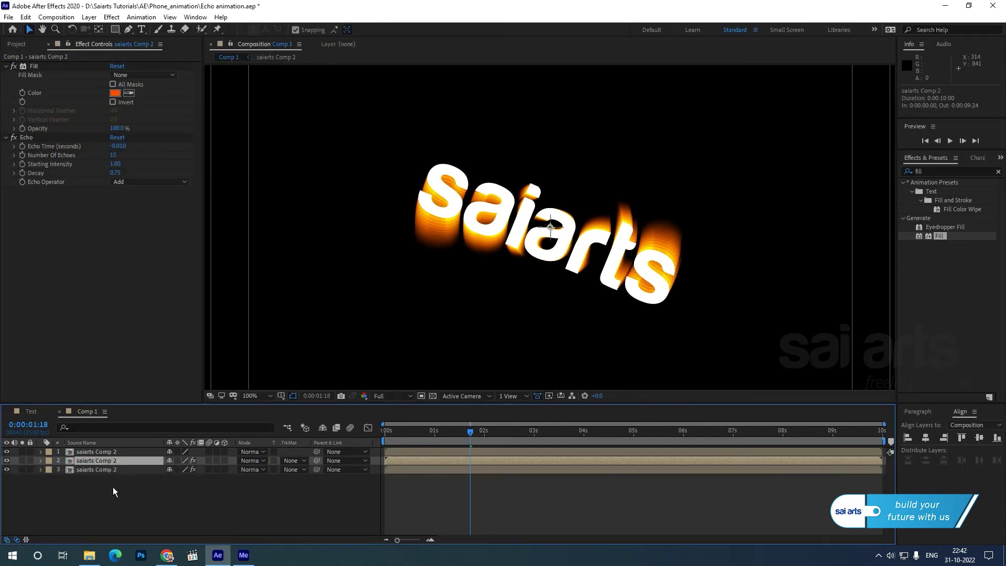
pyautogui.click(100, 471)
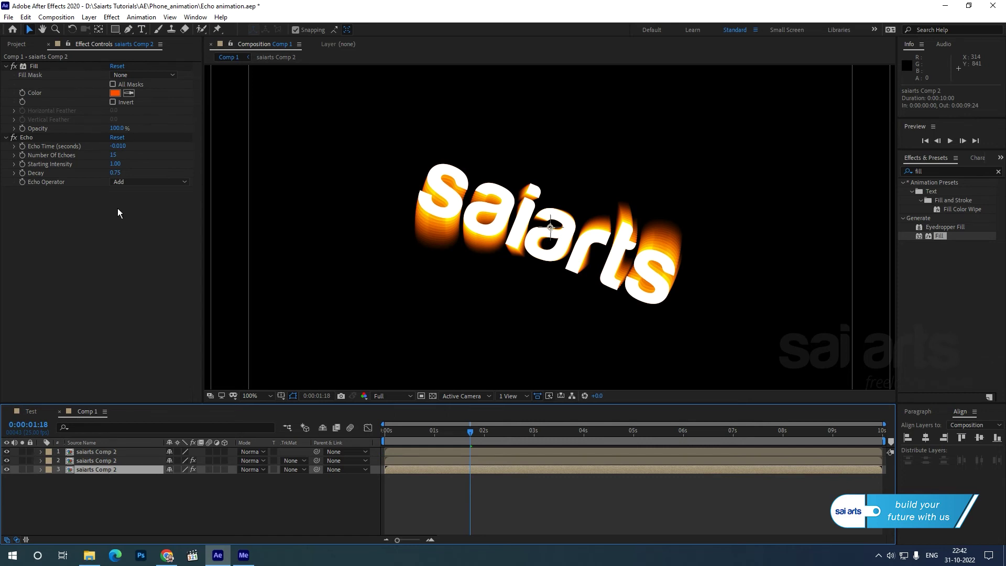
pyautogui.click(114, 155)
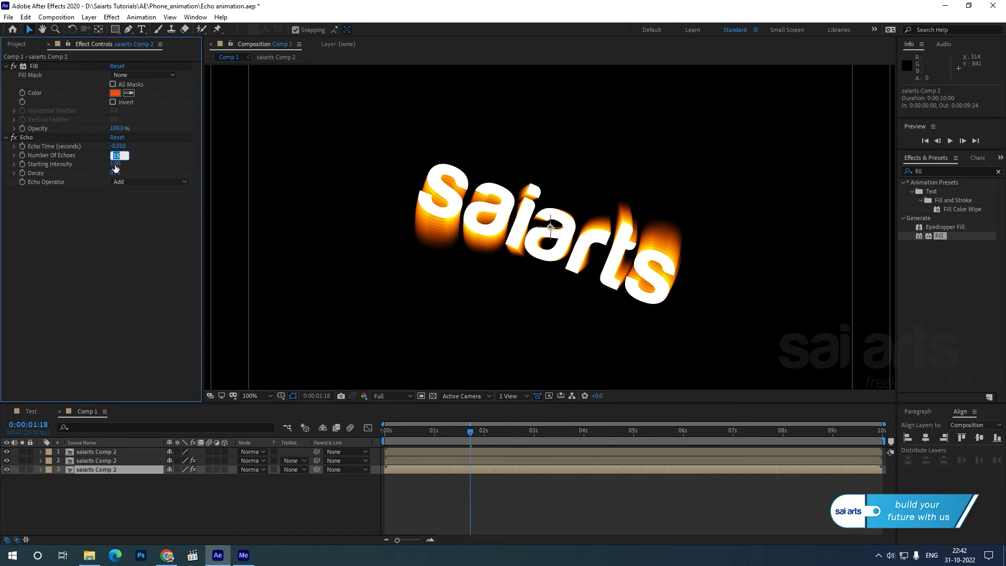
pyautogui.write('20')
pyautogui.press('Return')
pyautogui.click(113, 175)
pyautogui.write('.85')
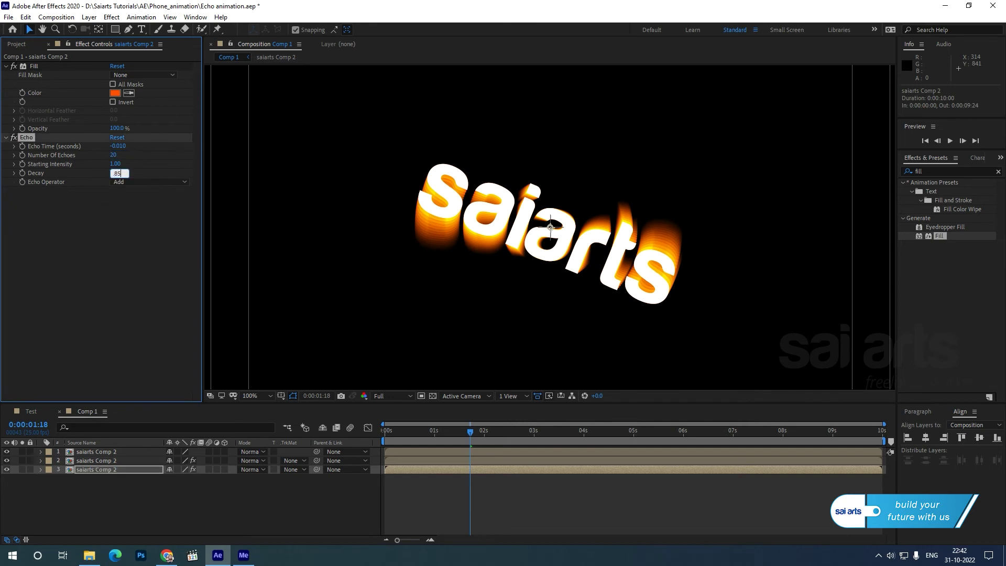
pyautogui.press('Return')
# Step: Change the Fill color of the bottom echo layer to red-orange FF2400
pyautogui.click(115, 93)
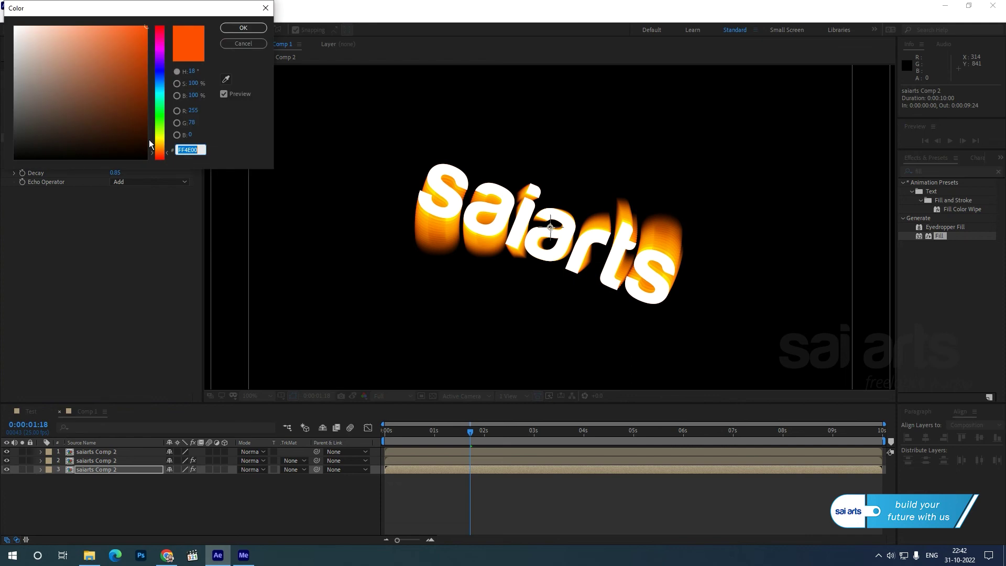
pyautogui.click(167, 158)
pyautogui.moveTo(168, 158); pyautogui.dragTo(168, 160)
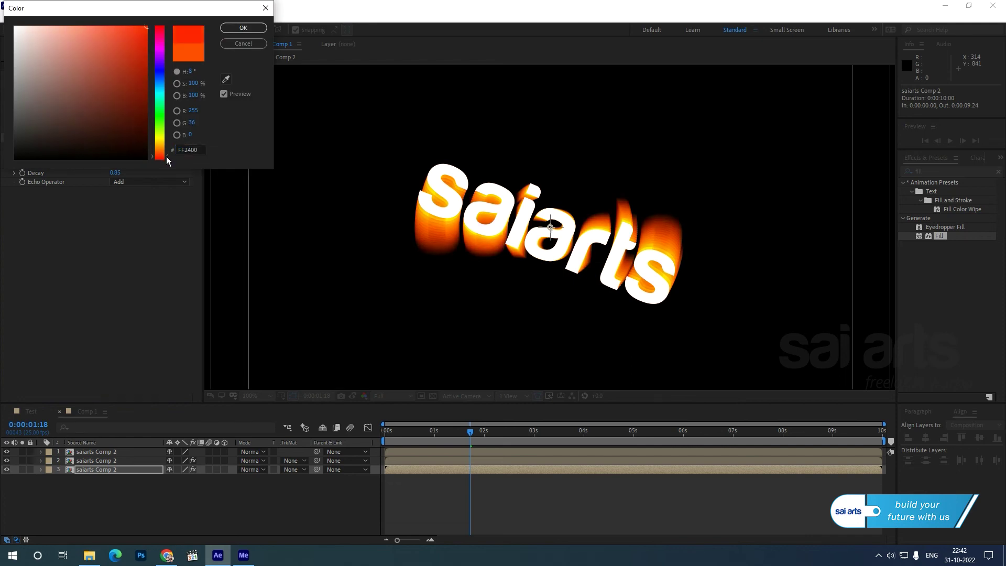
pyautogui.click(243, 28)
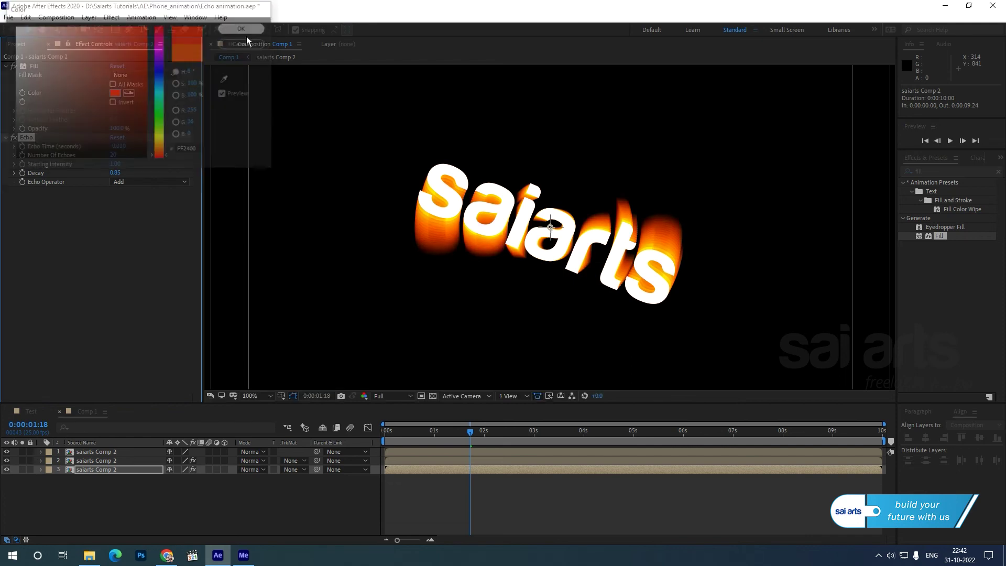
# Step: Duplicate the bottom echo layer and give the lowest copy 30 echoes and a pure red FF0000 Fill color
pyautogui.click(93, 469)
pyautogui.hotkey('ctrl', 'd')
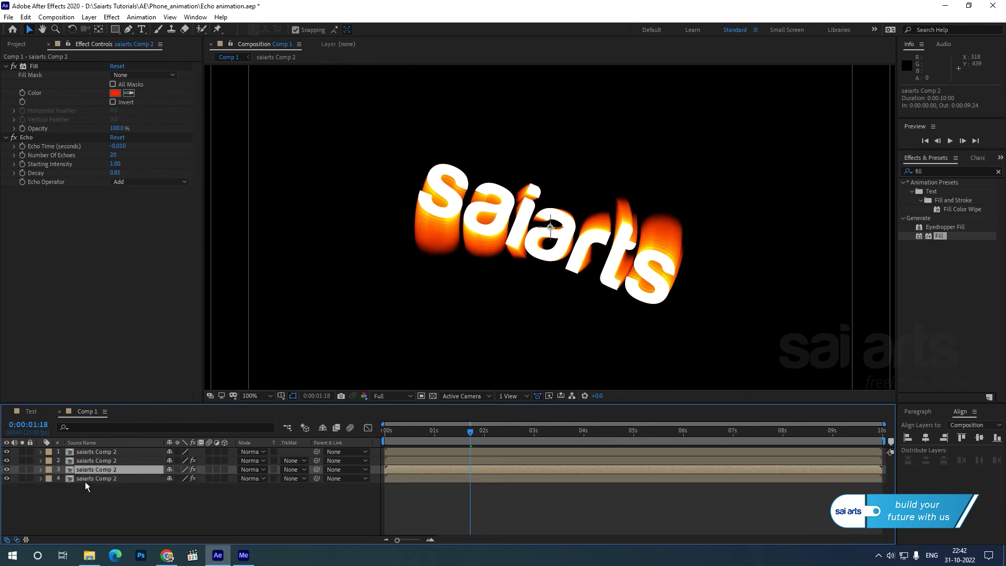
pyautogui.click(88, 479)
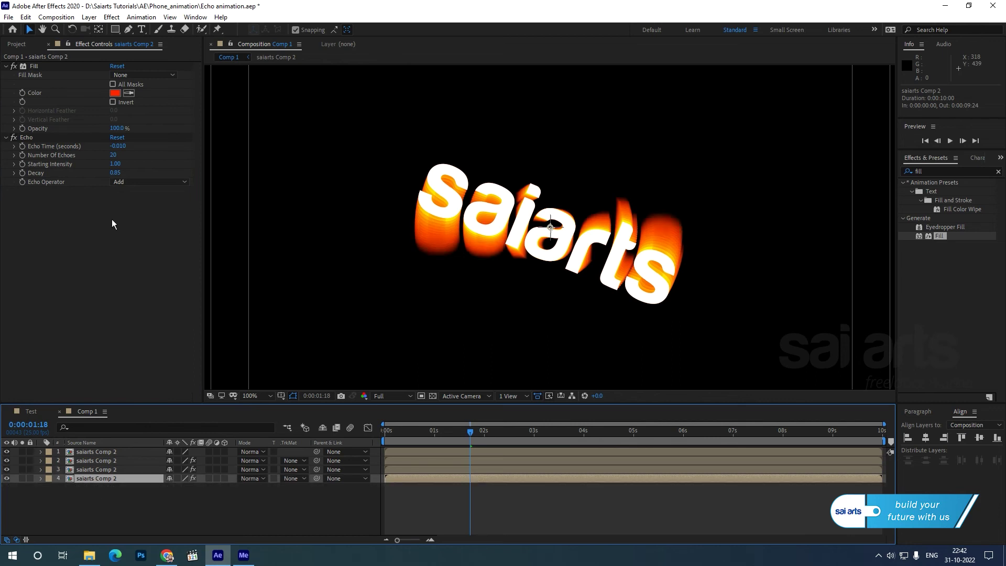
pyautogui.click(116, 157)
pyautogui.write('30')
pyautogui.press('Return')
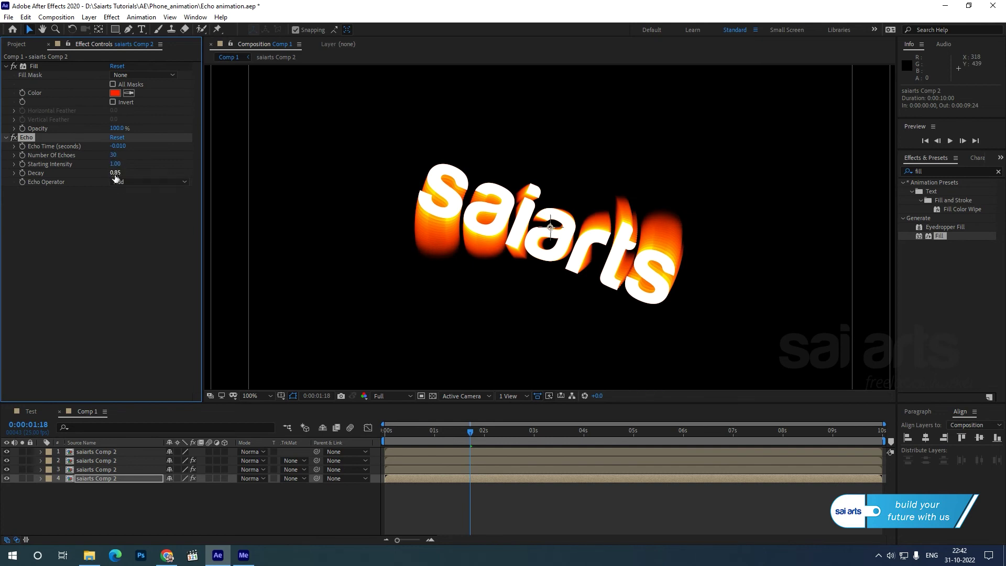
pyautogui.click(115, 93)
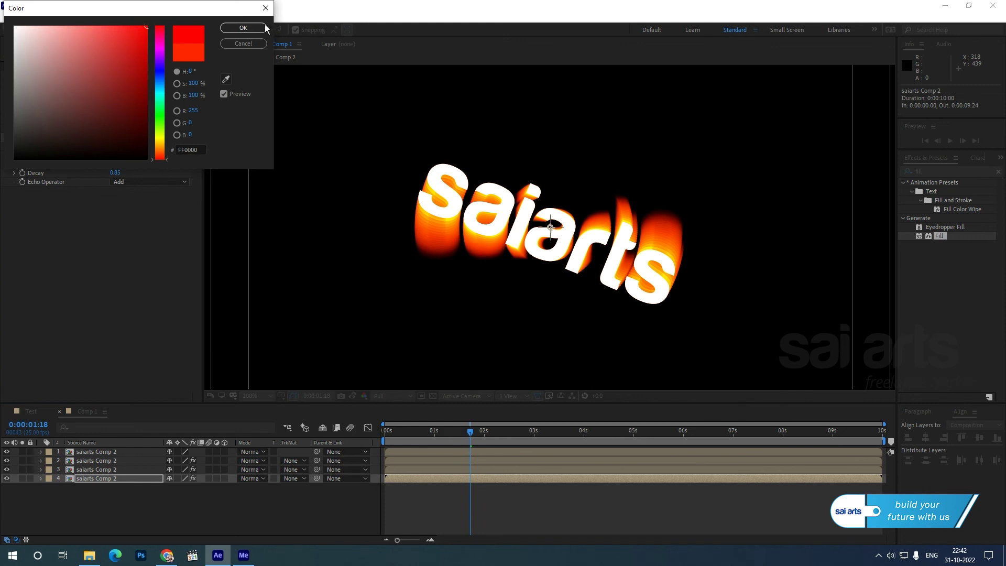
pyautogui.click(247, 27)
# Step: Scrub through Comp 1 up to 0:00:03:01 and preview the finished animation in the Test composition
pyautogui.moveTo(395, 435); pyautogui.dragTo(536, 433)
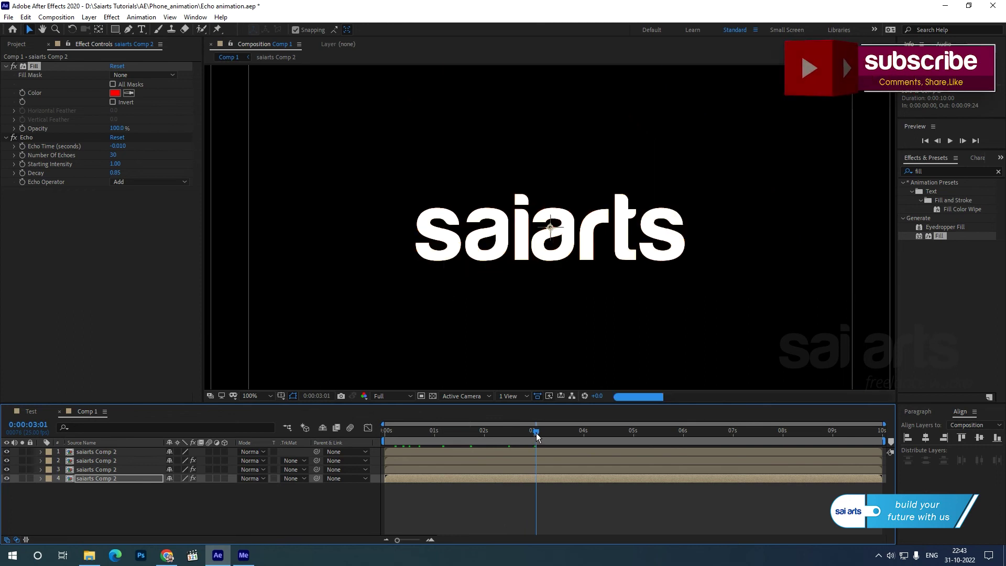
pyautogui.click(30, 414)
pyautogui.press('space')
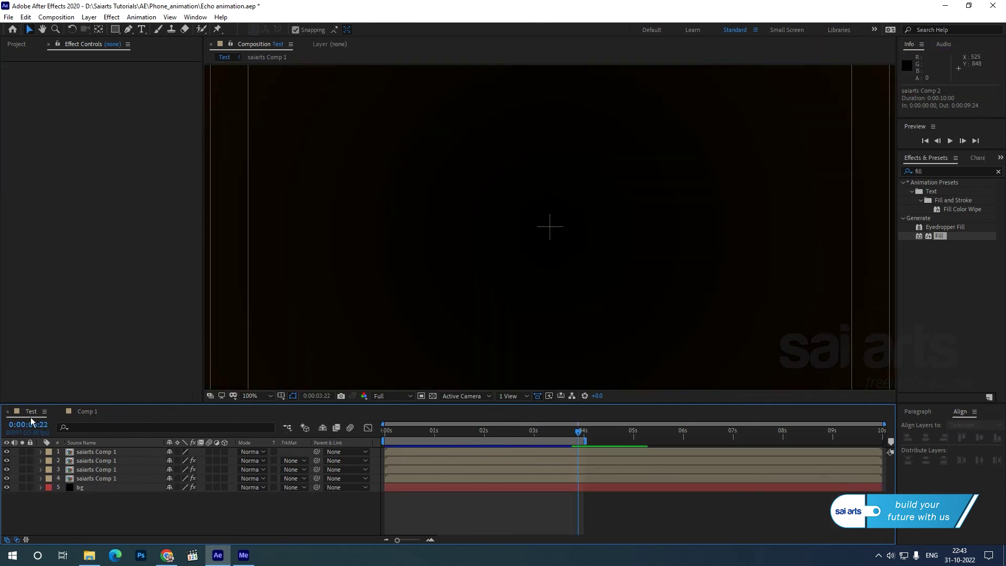